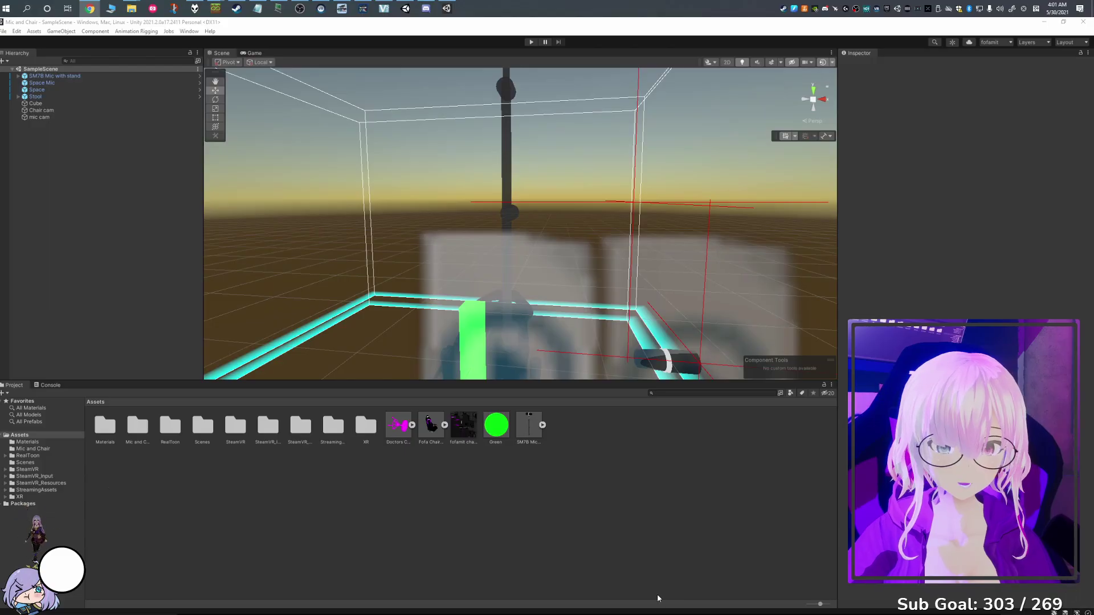
Switch to the SteamVR Plugin page on the Asset Store, open the plugin in Unity, and close the SteamVR Input window
left_click(613, 36)
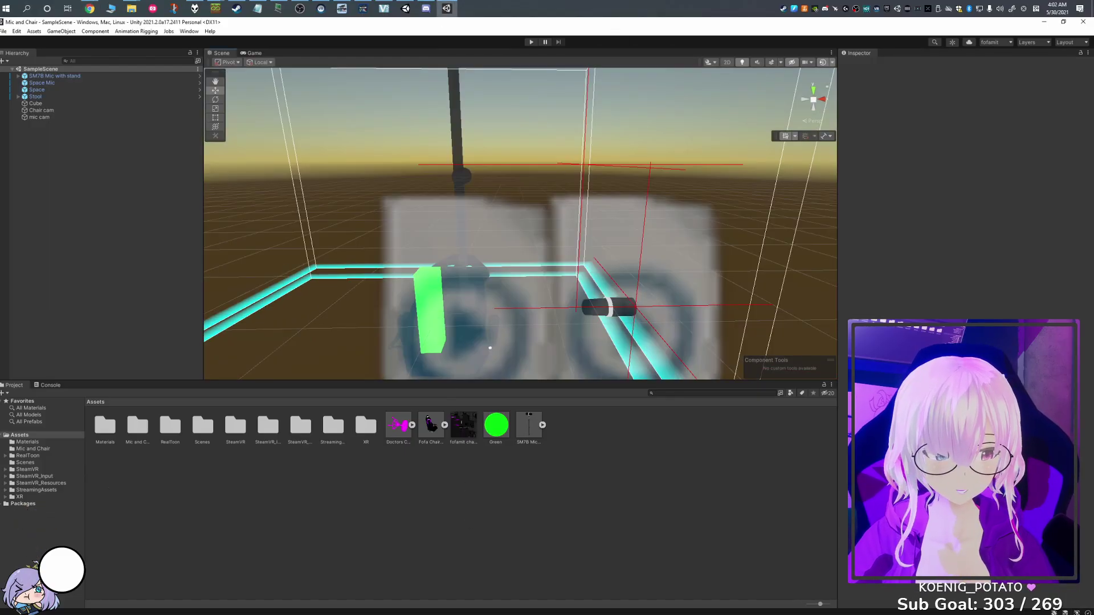
key("alt+Tab")
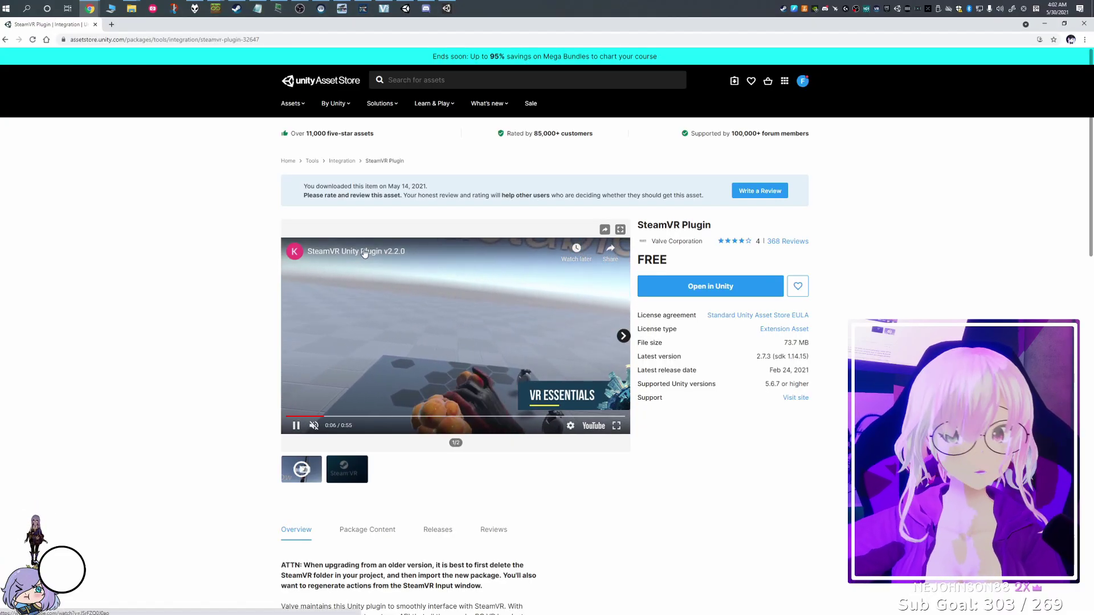
left_click(689, 288)
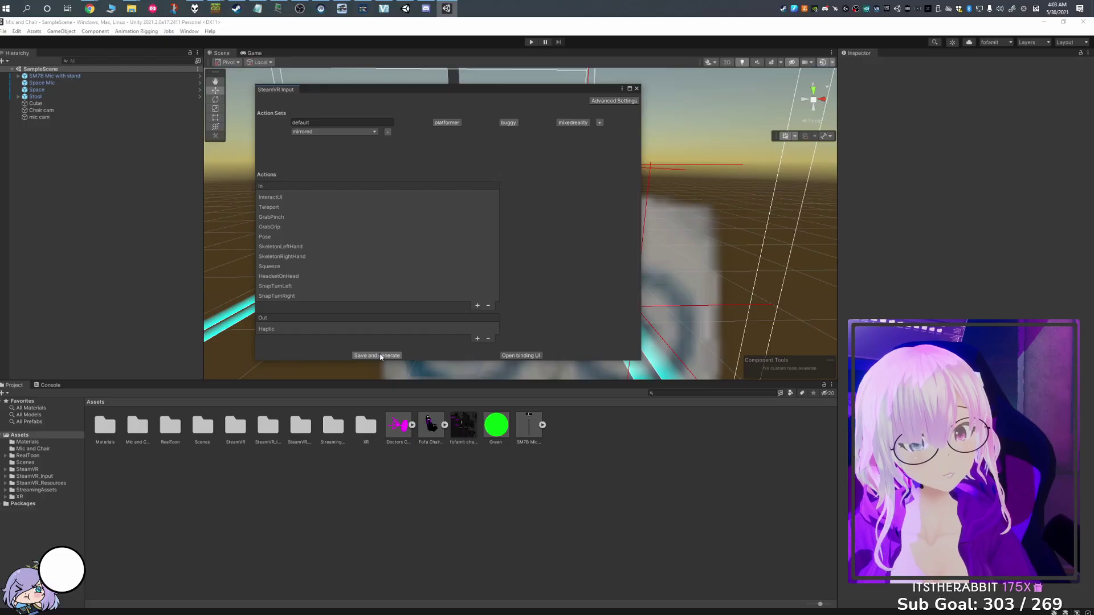
left_click(636, 89)
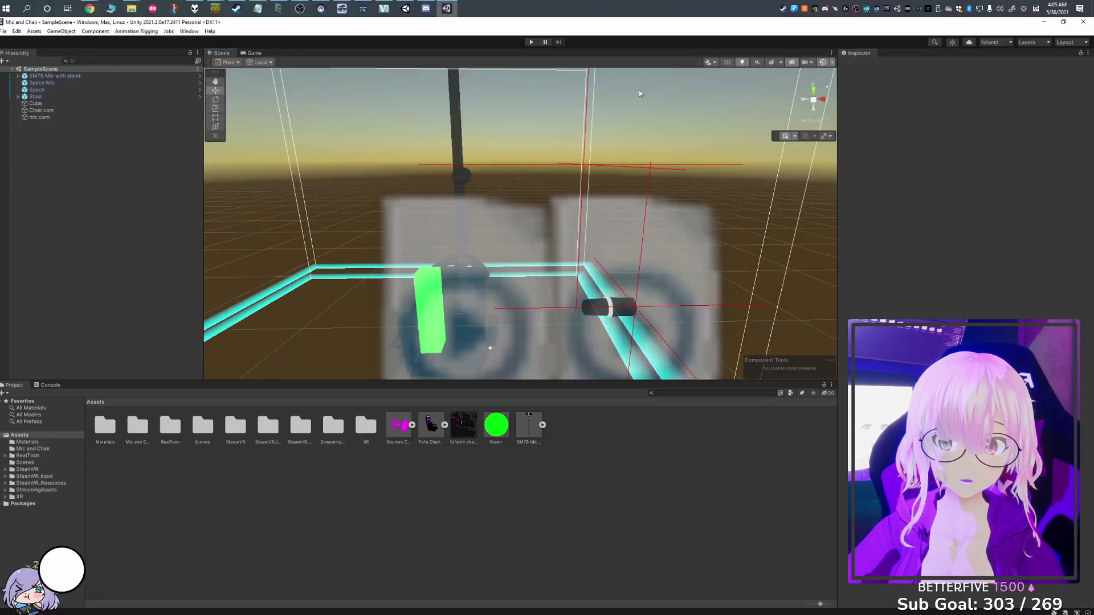
Look over the scene around the chair and microphone and inspect the Space object's Steam VR_Play Area settings
right_click_drag(555, 91, 504, 215)
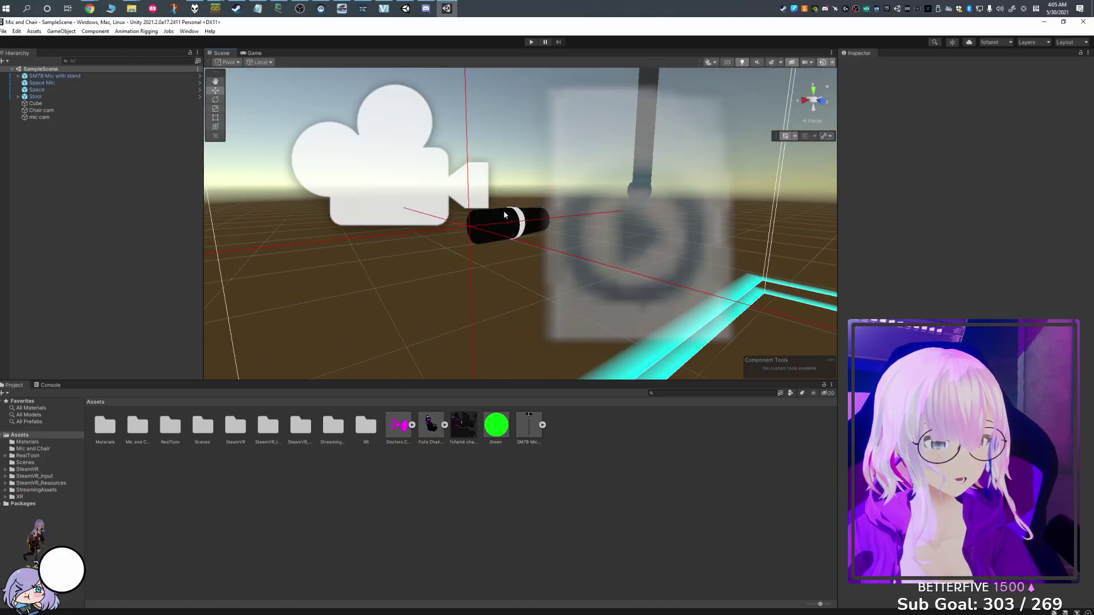
right_click_drag(504, 214, 447, 111)
key("f")
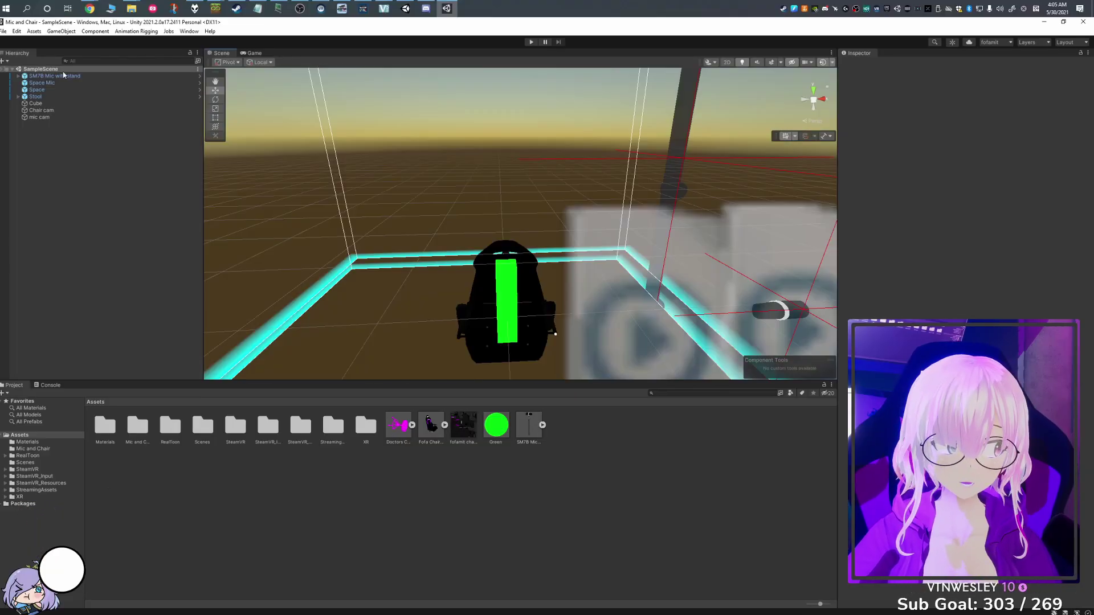
left_click(42, 91)
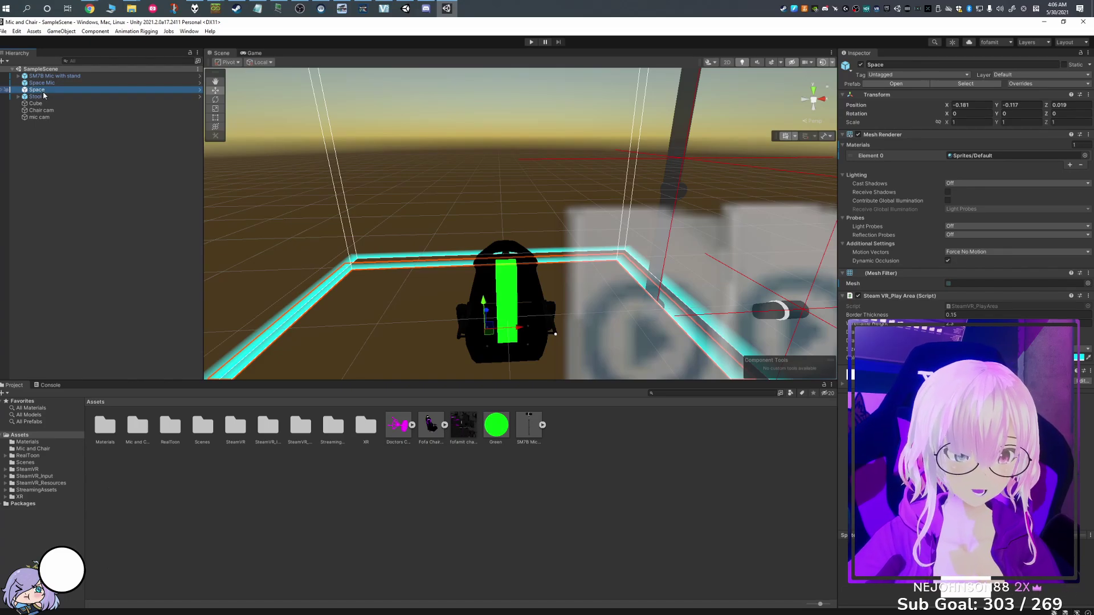
Create an empty object in the scene and add the Steam VR_Play Area component to it
right_click(63, 151)
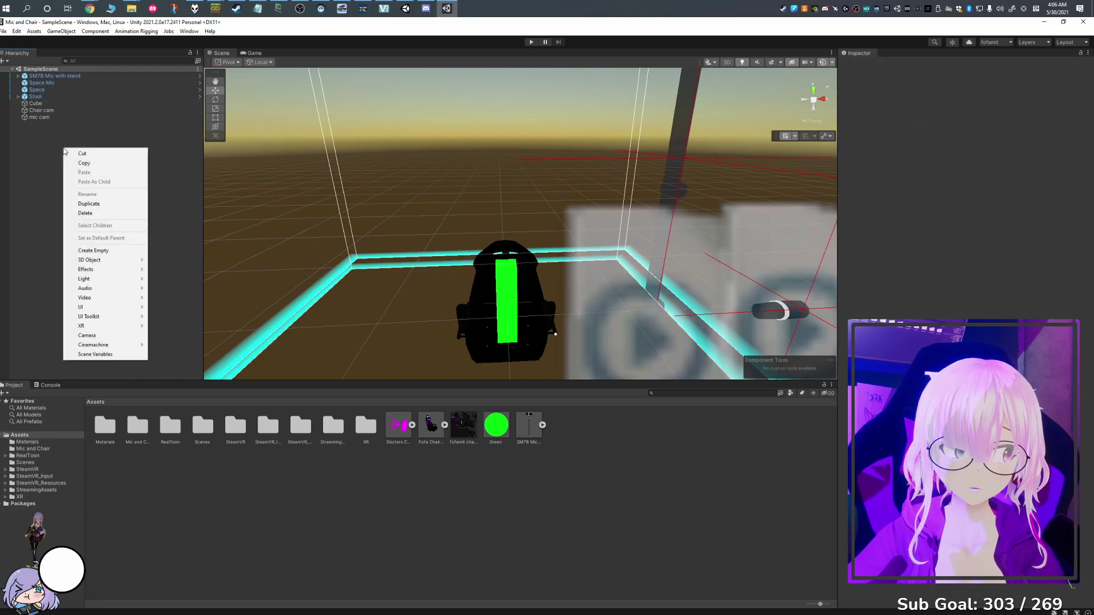
left_click(113, 251)
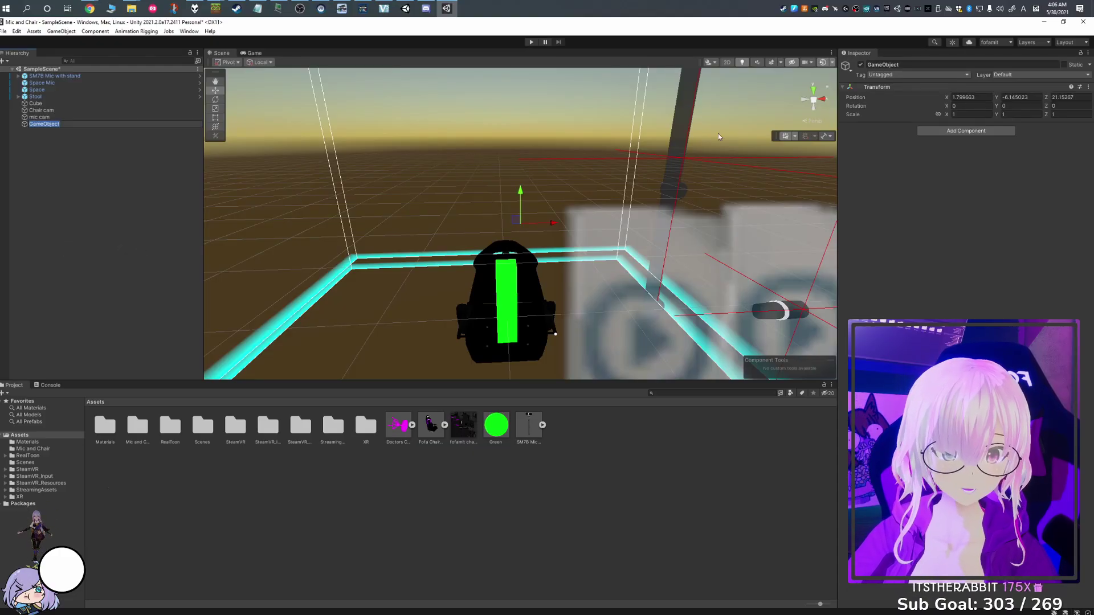
left_click(998, 131)
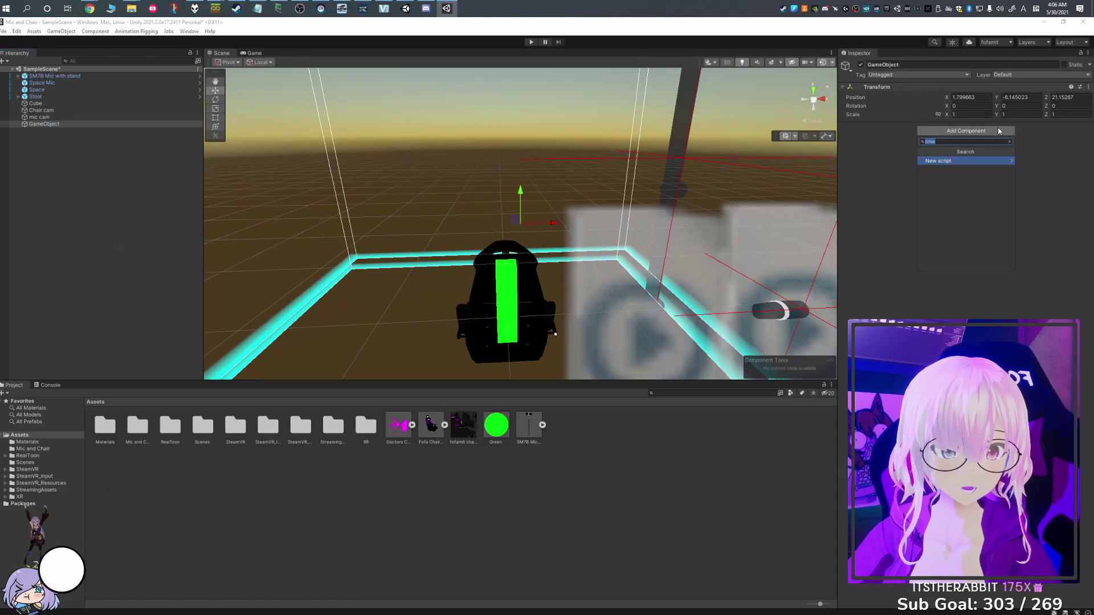
type("s")
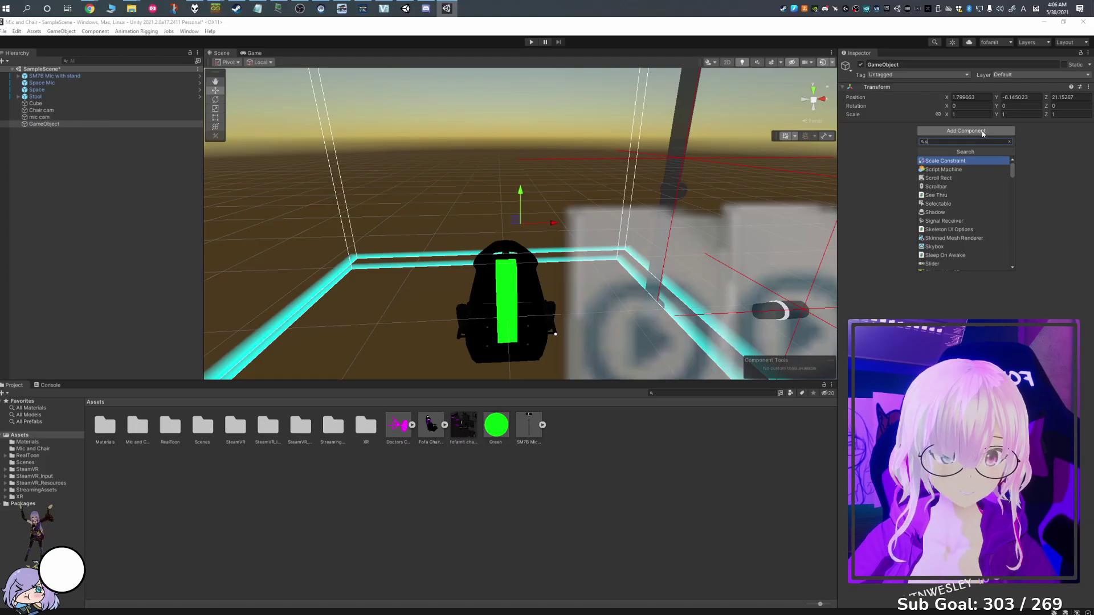
type("y")
key("BackSpace")
type("tea")
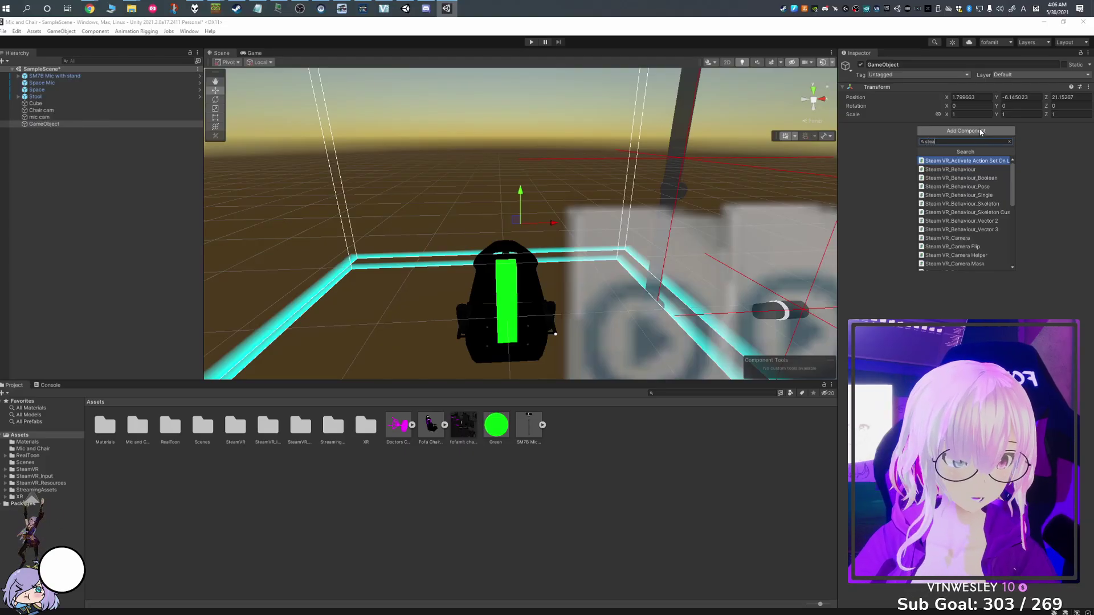
scroll(972, 240, "down", 5)
left_click(972, 239)
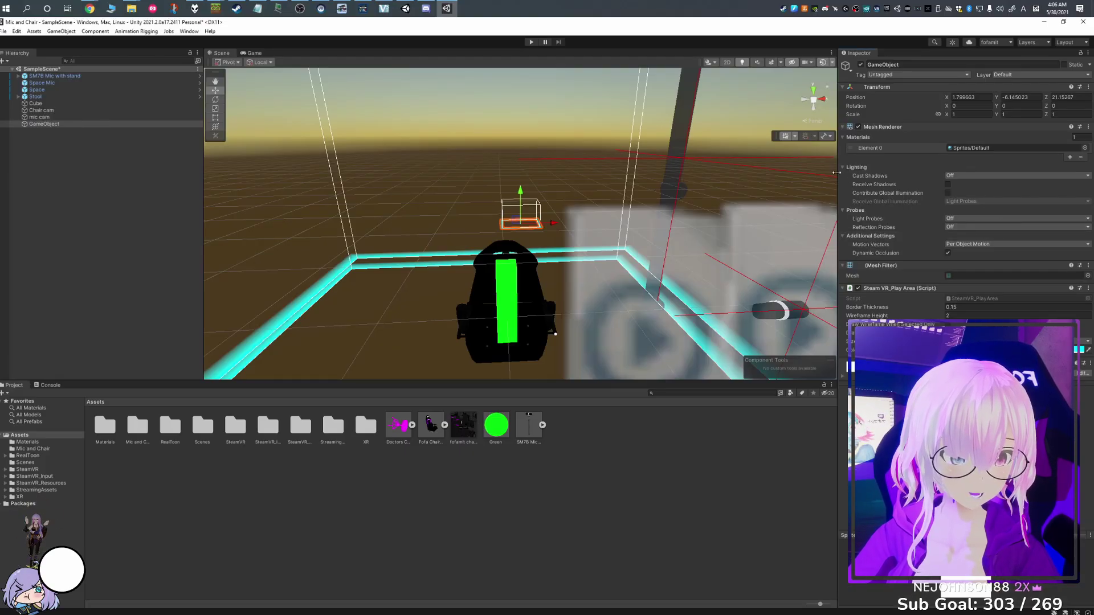
Set the new play area object's X, Y and Z position to 0
left_click_drag(627, 188, 684, 188, "alt")
scroll(654, 187, "down", 3)
type("0")
key("Tab")
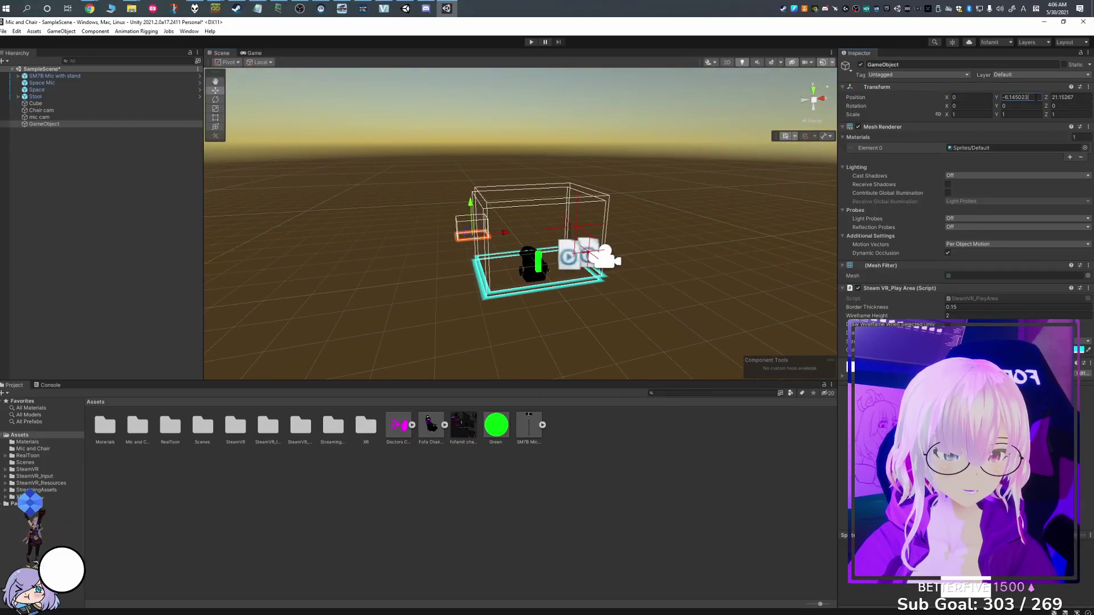
type("00")
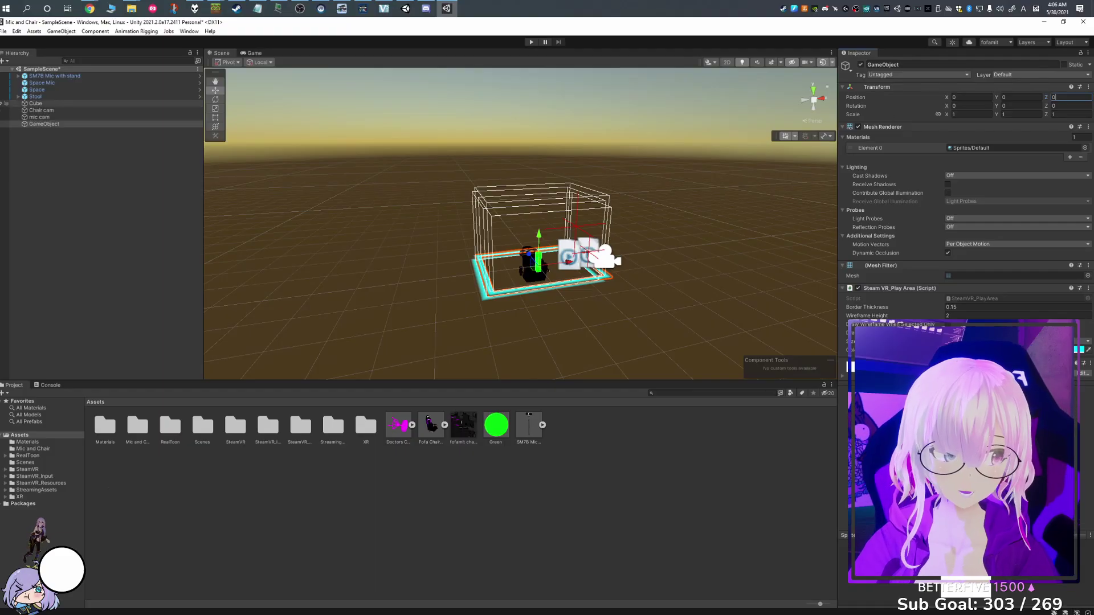
Delete the newly created play area object from the scene
left_click(46, 125)
right_click(46, 129)
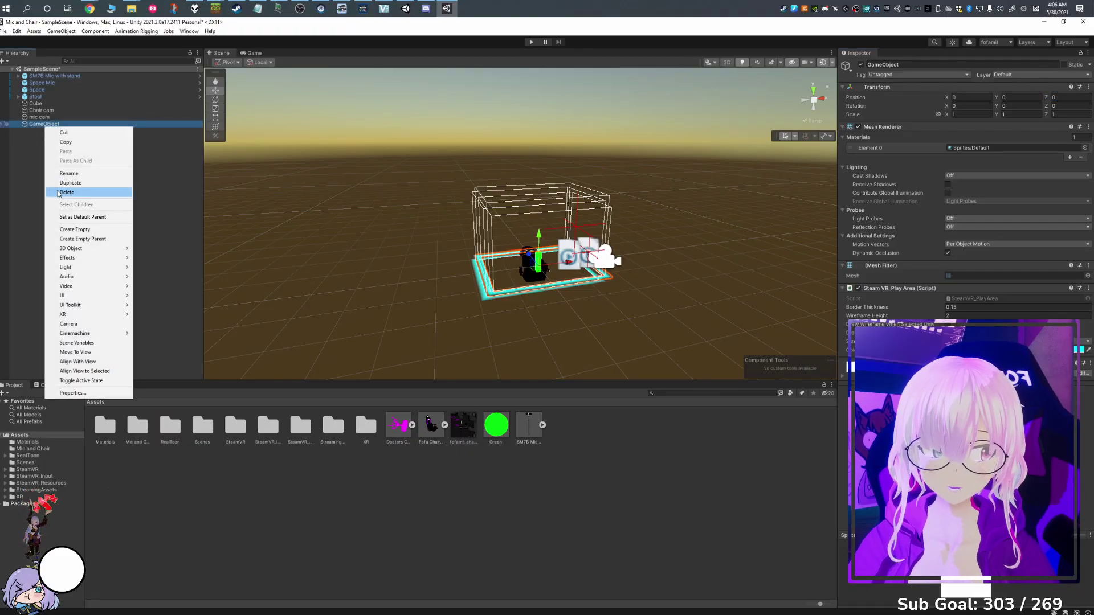
left_click(108, 192)
Examine the chair model from several angles and inspect the GameObject nested under Stool that carries the tracking script
left_click_drag(254, 207, 359, 225, "alt")
scroll(358, 225, "up", 3)
scroll(357, 225, "up", 6)
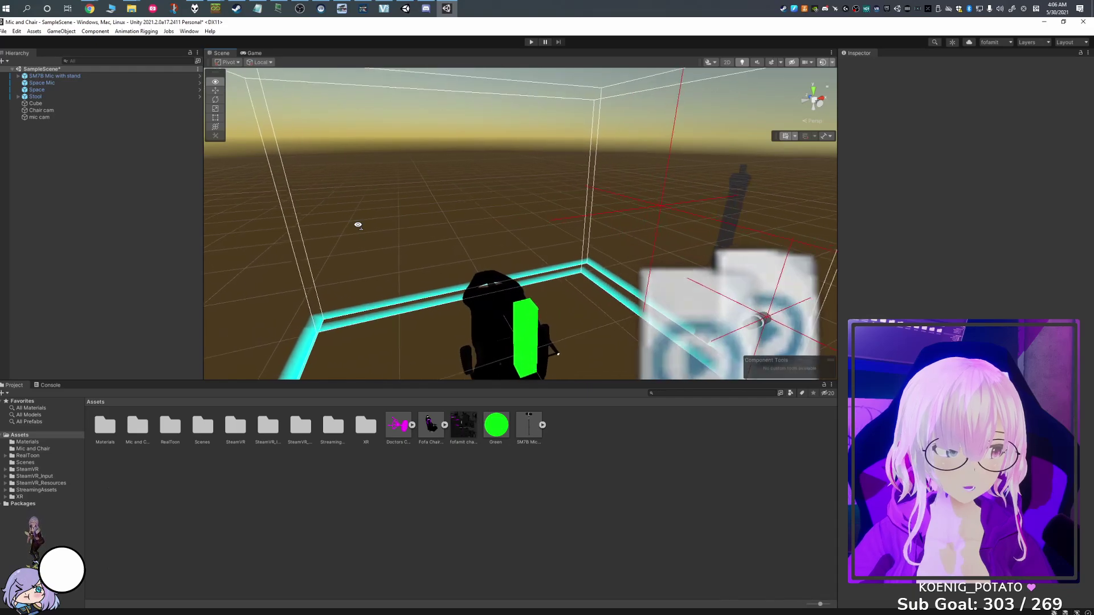
left_click_drag(336, 226, 615, 218, "alt")
scroll(617, 216, "up", 3)
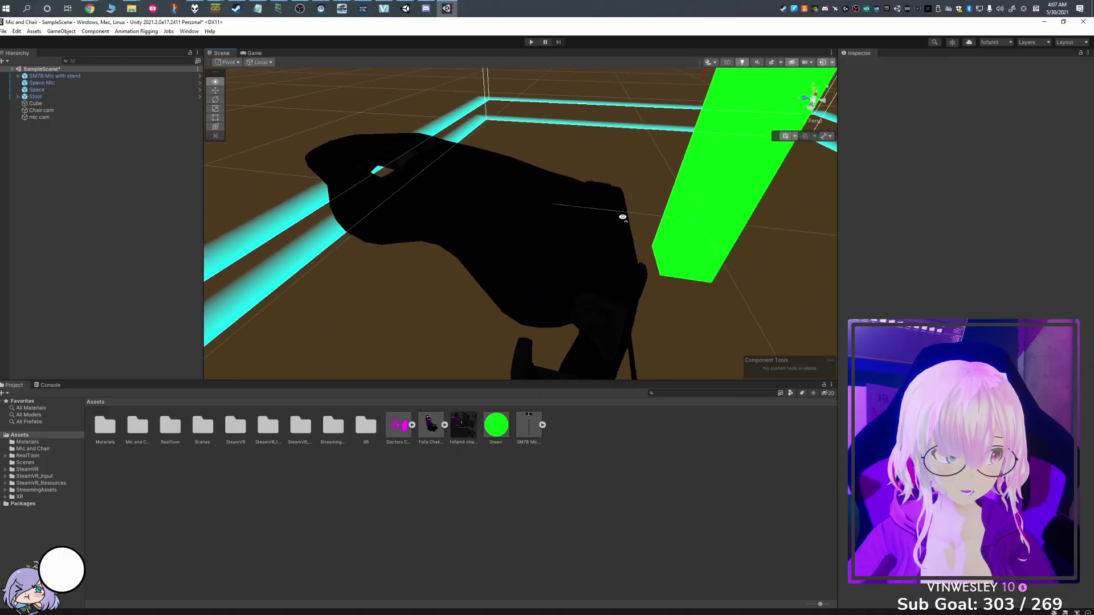
scroll(625, 220, "down", 5)
scroll(570, 222, "up", 3)
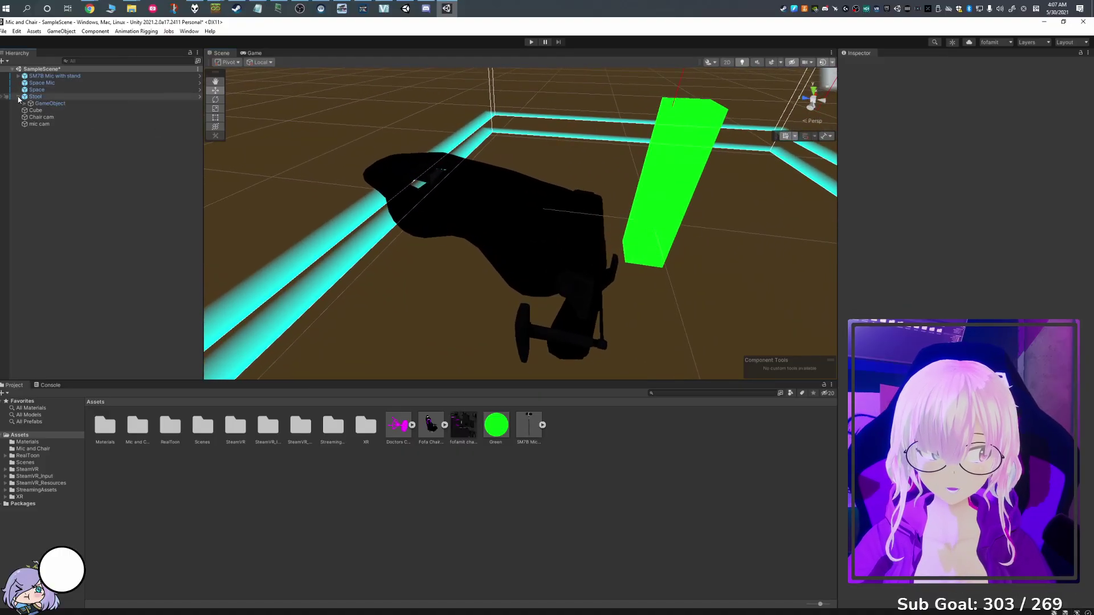
left_click(46, 104)
key("f")
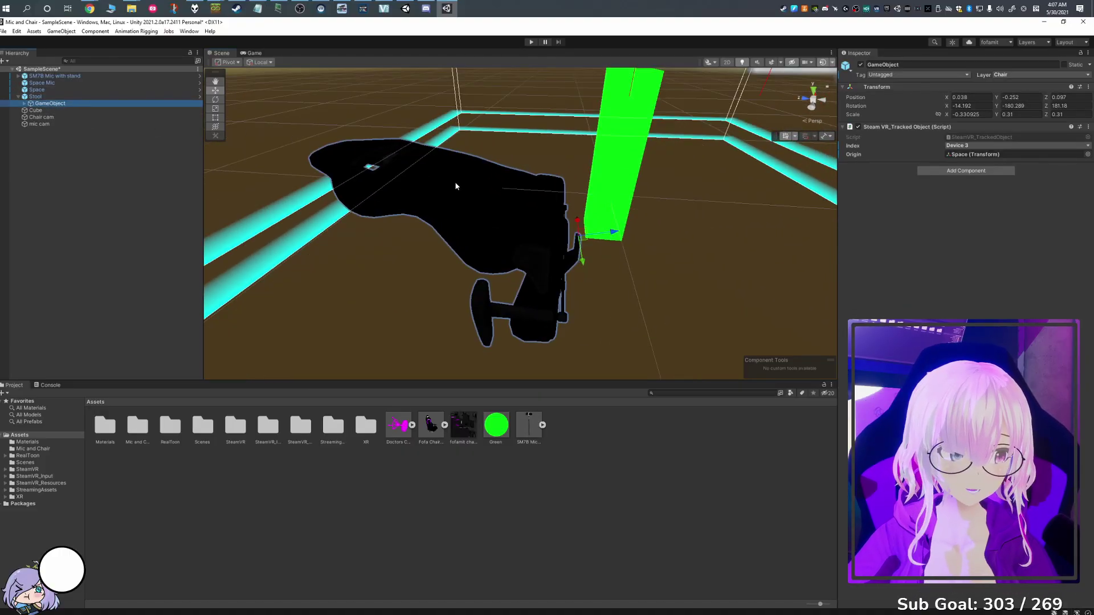
left_click_drag(579, 217, 615, 235, "alt")
left_click_drag(608, 274, 705, 118)
key("ctrl+z")
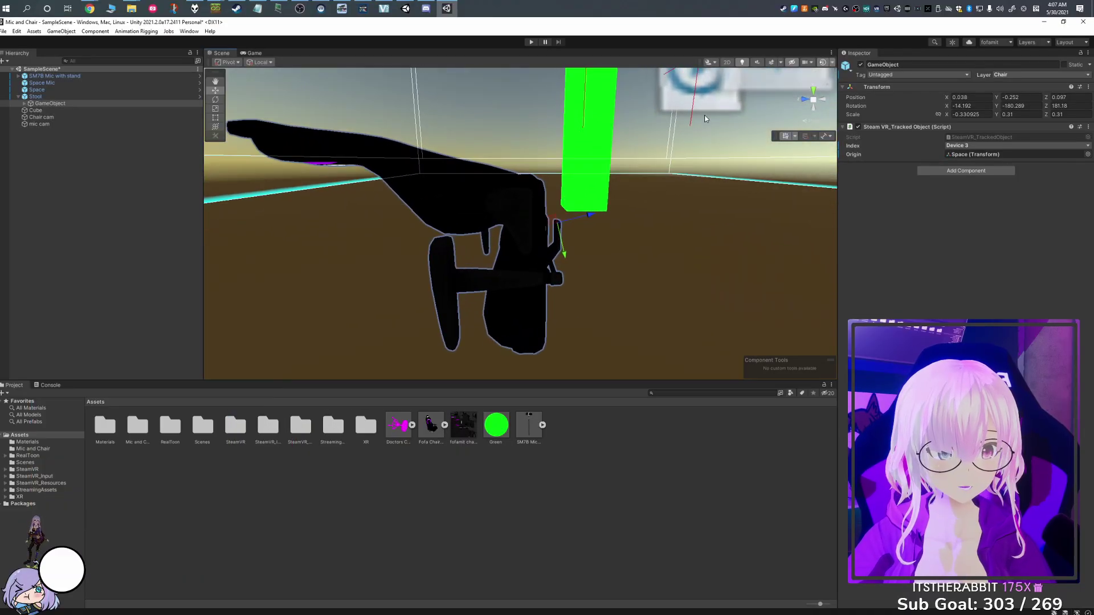
Review the SteamVR components that can be added to the chair's GameObject and the device choices for its tracked object Index
left_click(958, 174)
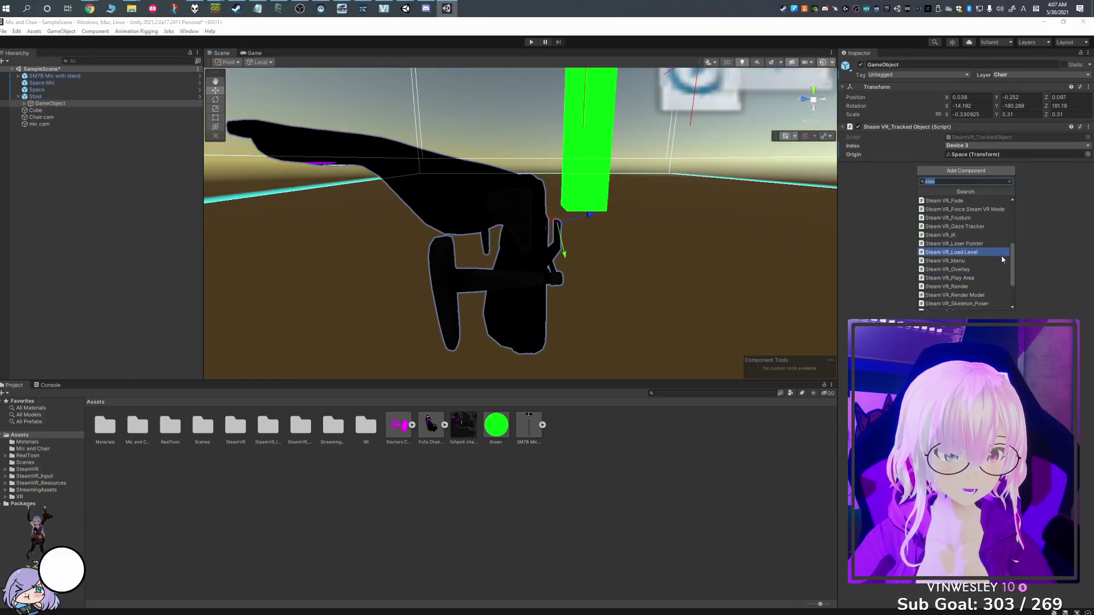
left_click_drag(1012, 270, 1013, 292)
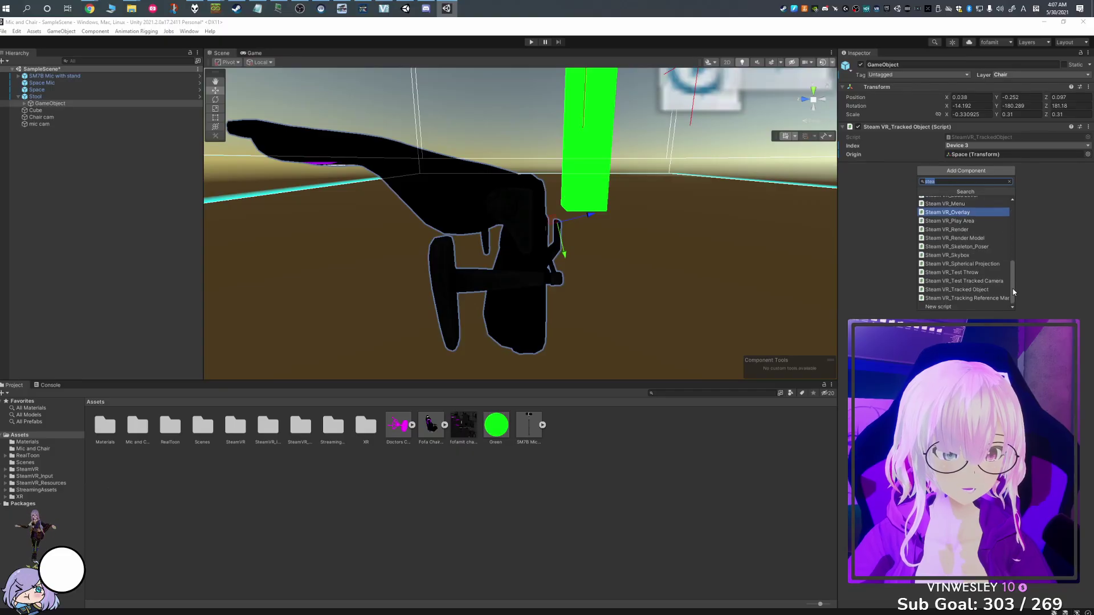
scroll(968, 273, "up", 3)
left_click(1024, 176)
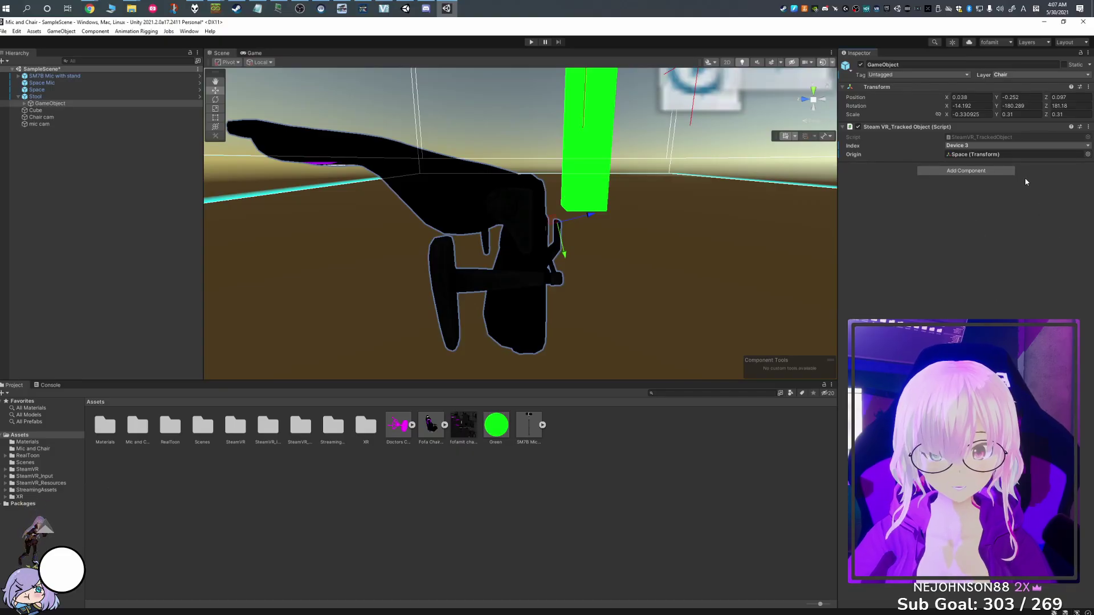
left_click(1004, 146)
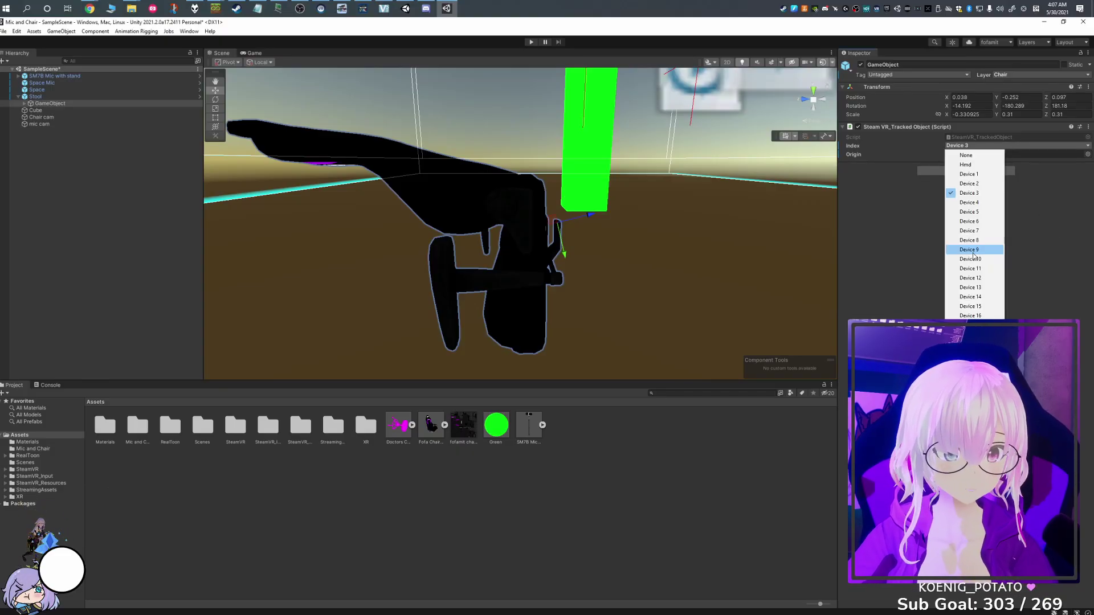
left_click(1054, 244)
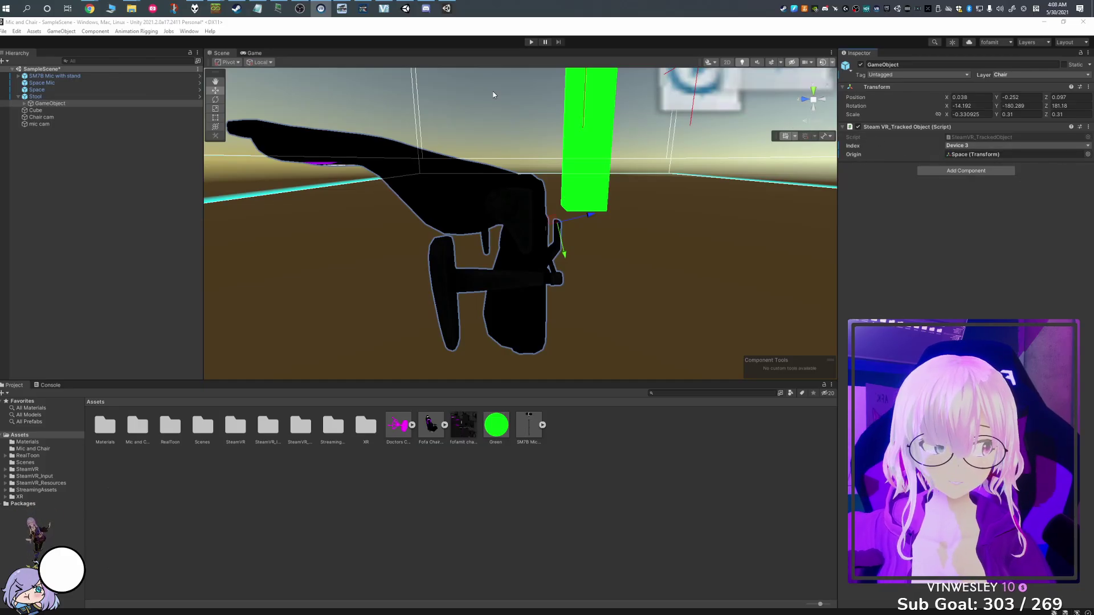
Check the Space play area object against the Origin reference of the chair's Steam VR_Tracked Object script
left_click(36, 90)
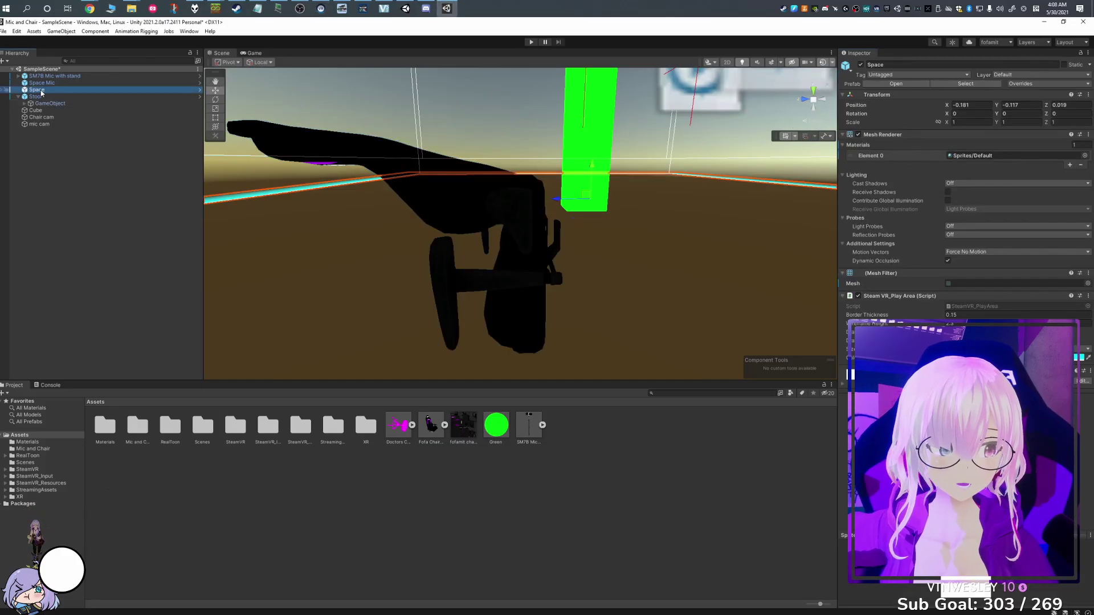
left_click(64, 104)
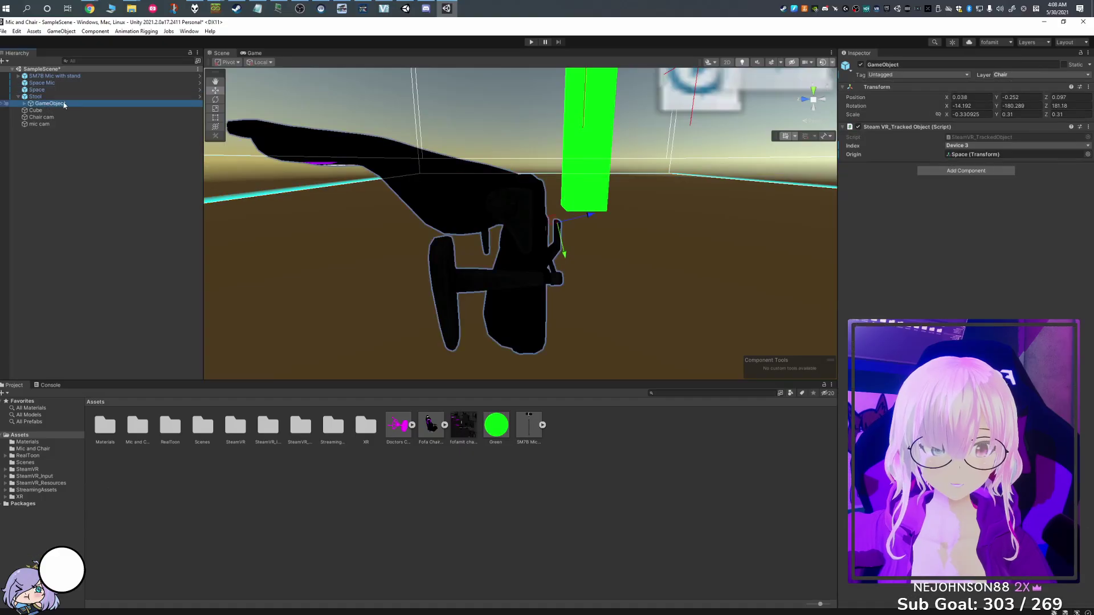
left_click(131, 90)
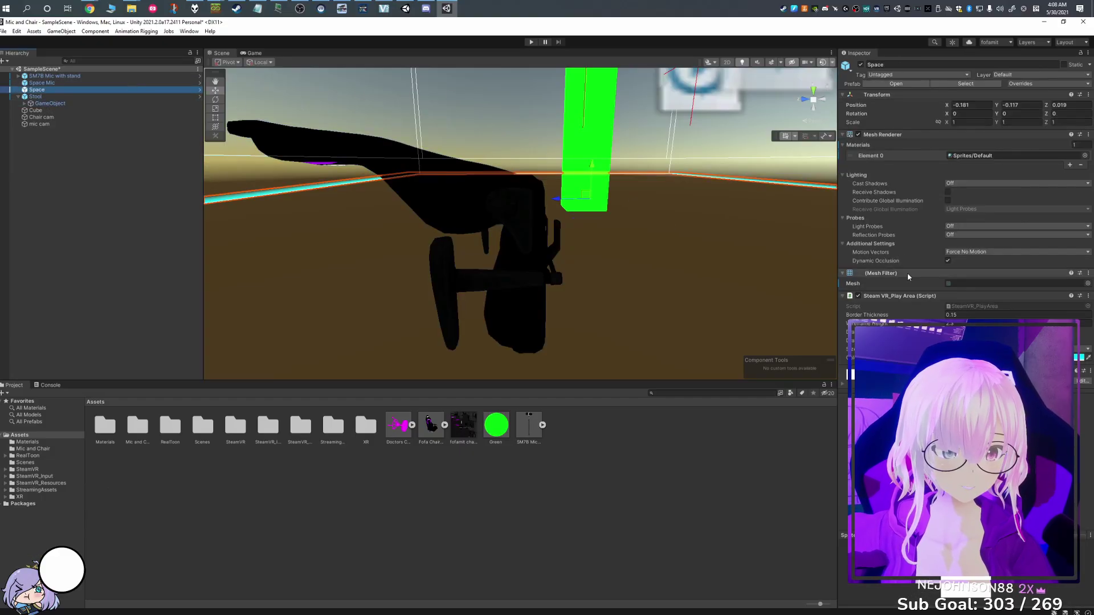
left_click(137, 103)
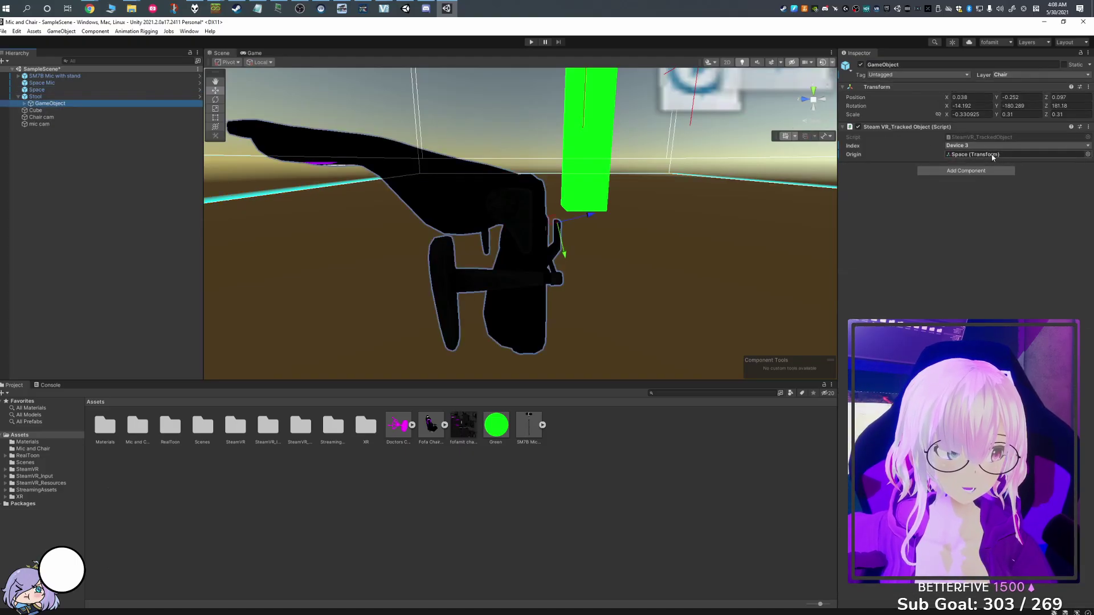
Move the SteamVR status window aside, run the scene in Play mode, and view the tracked chair
left_click_drag(712, 171, 628, 155, "alt")
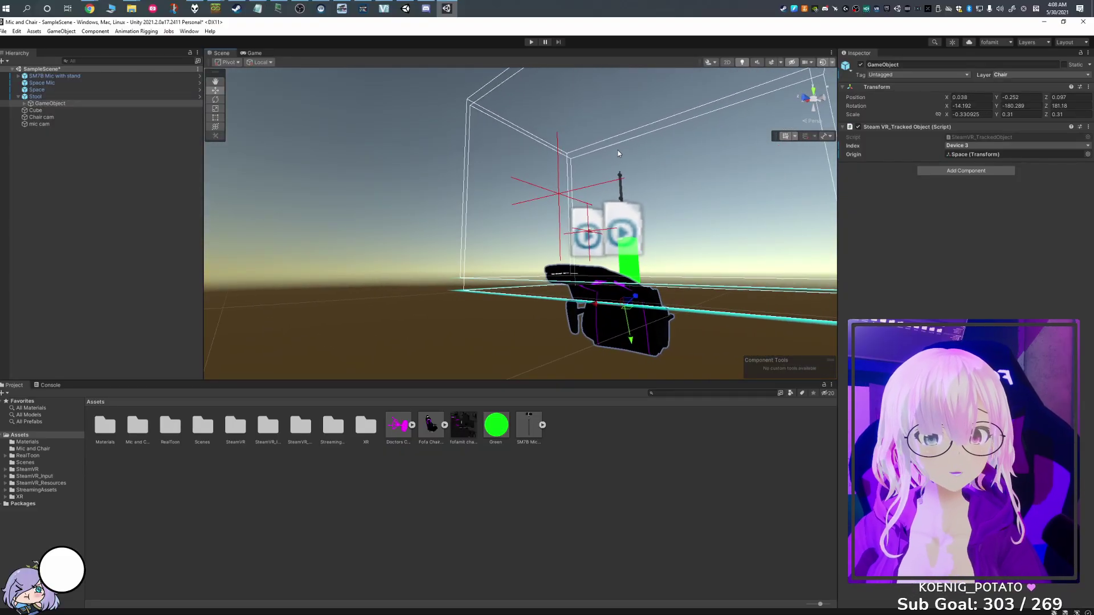
key("f")
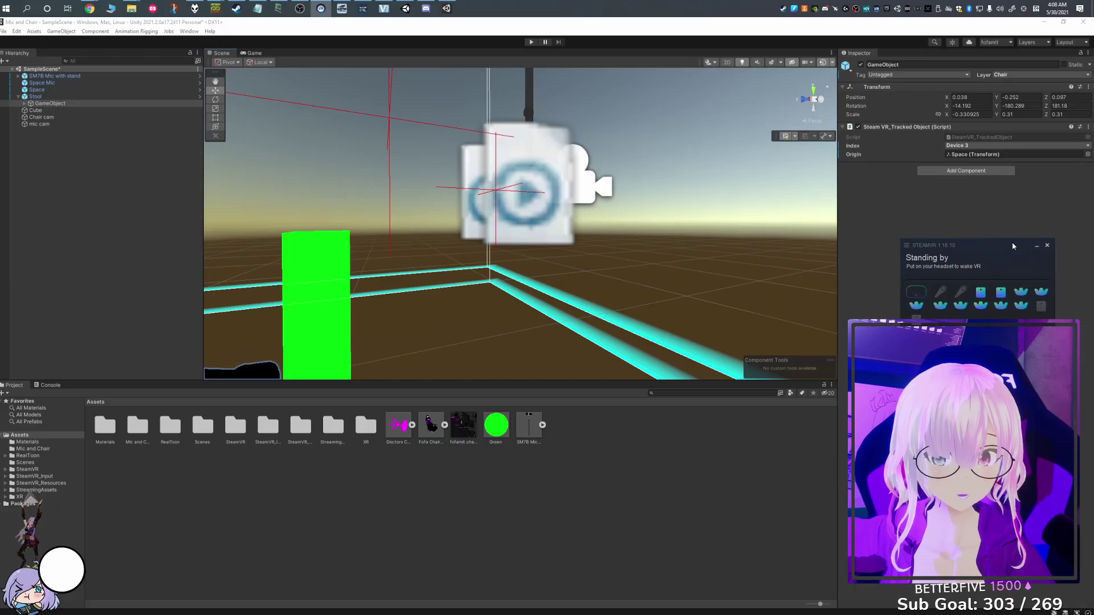
left_click_drag(884, 219, 1093, 228)
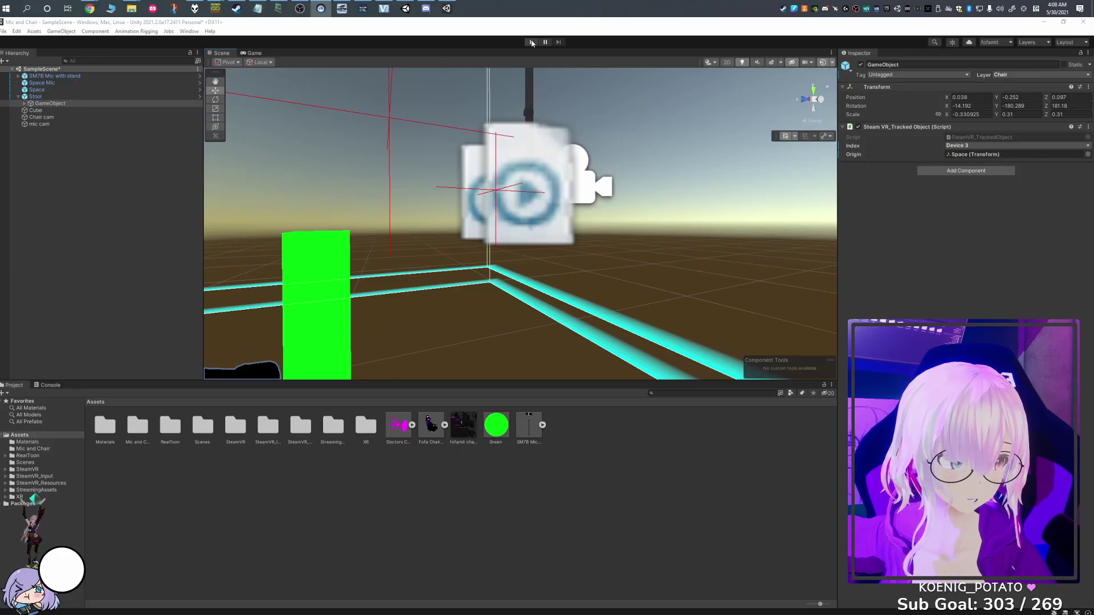
left_click(532, 42)
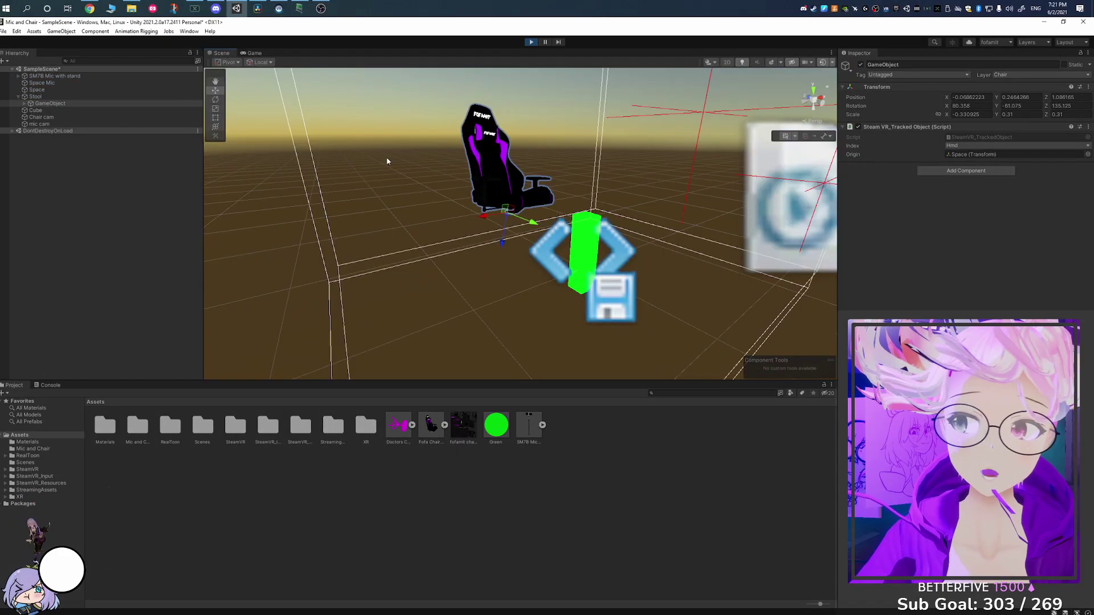
right_click_drag(387, 156, 422, 153)
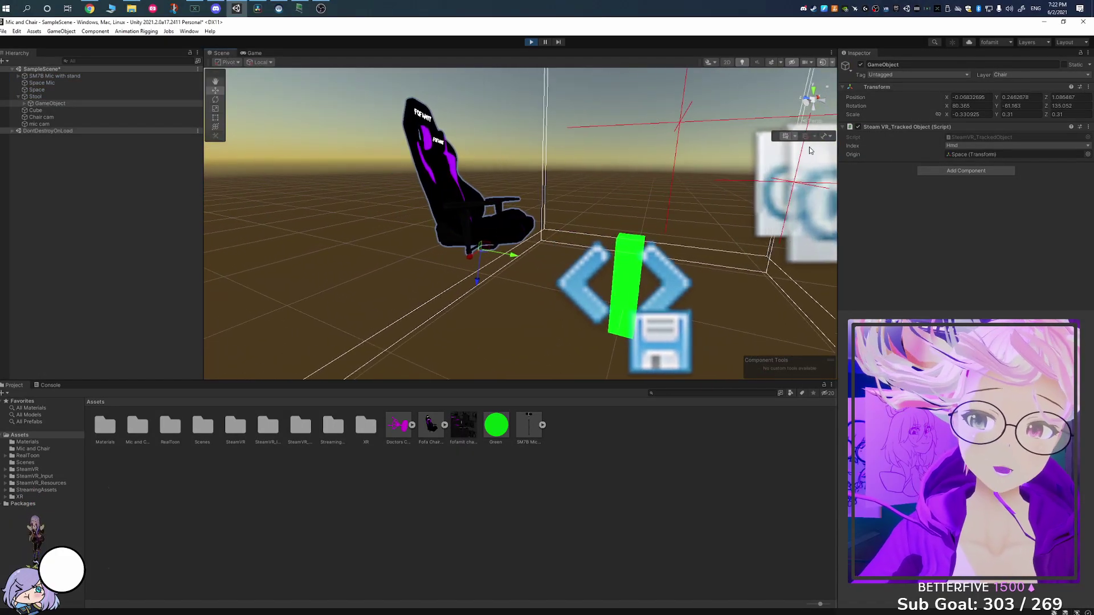
Test the chair's tracked object Index in Play mode with Device 1, Hmd, Device 1 again and Device 2
left_click(1020, 146)
left_click(986, 174)
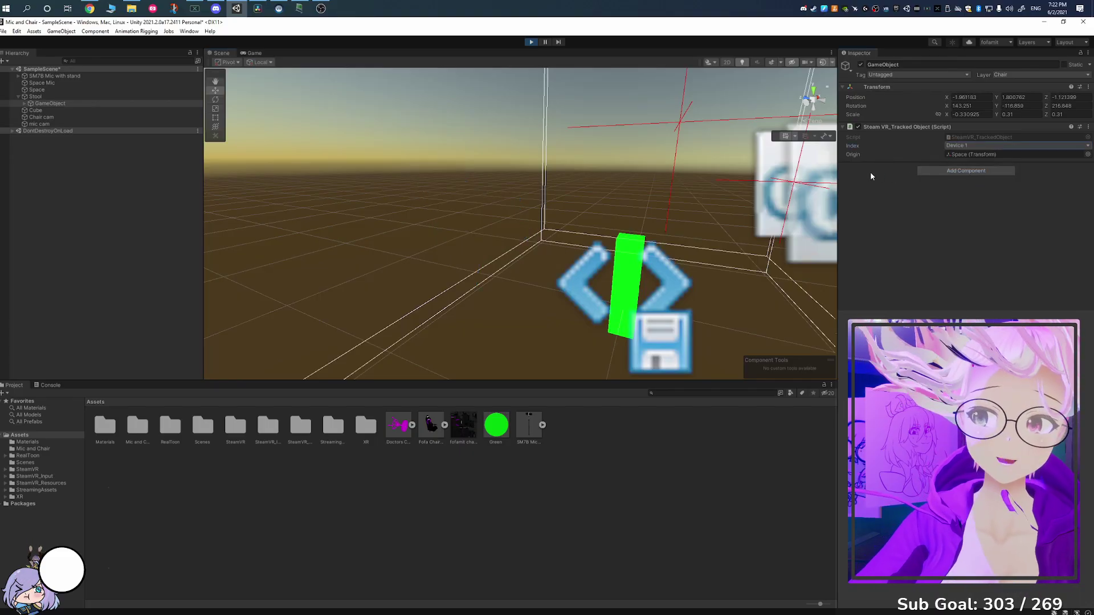
right_click_drag(829, 157, 1007, 129)
left_click(989, 146)
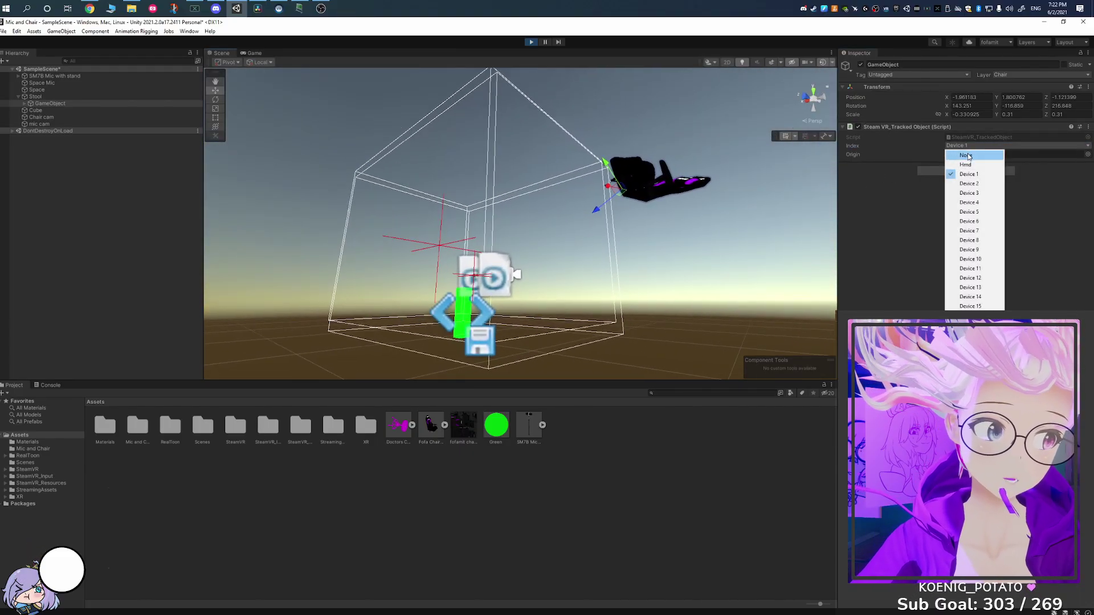
left_click(971, 165)
left_click(975, 146)
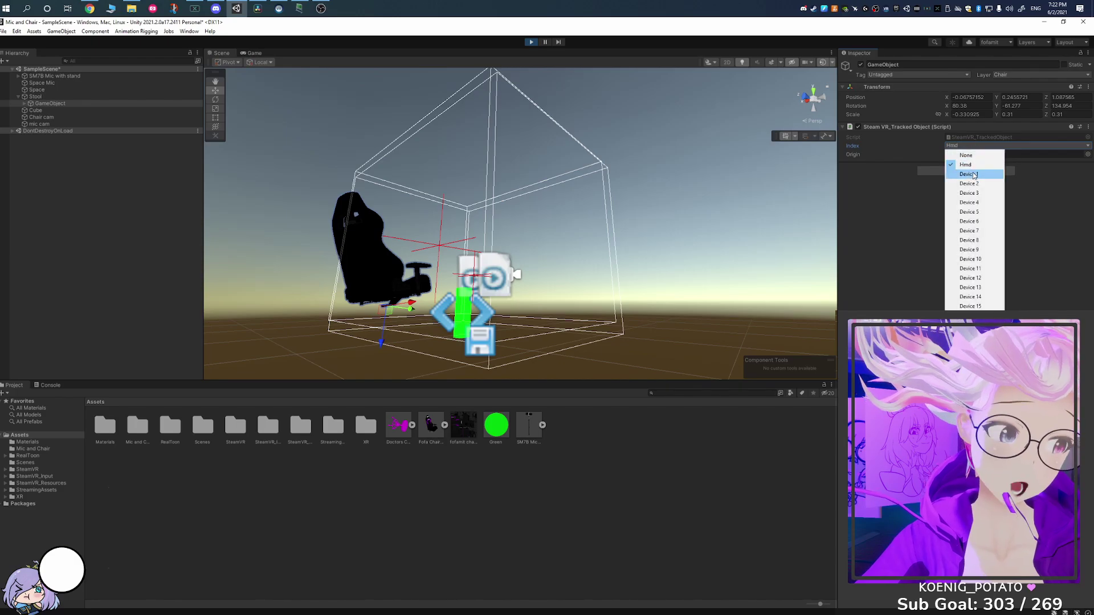
left_click(975, 174)
left_click(995, 147)
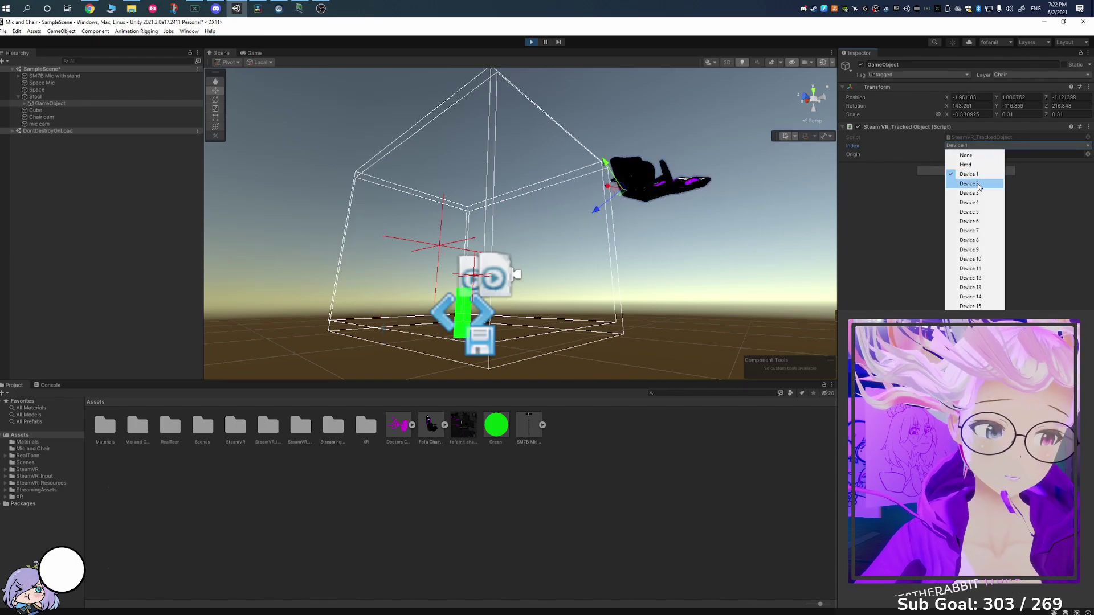
left_click(979, 183)
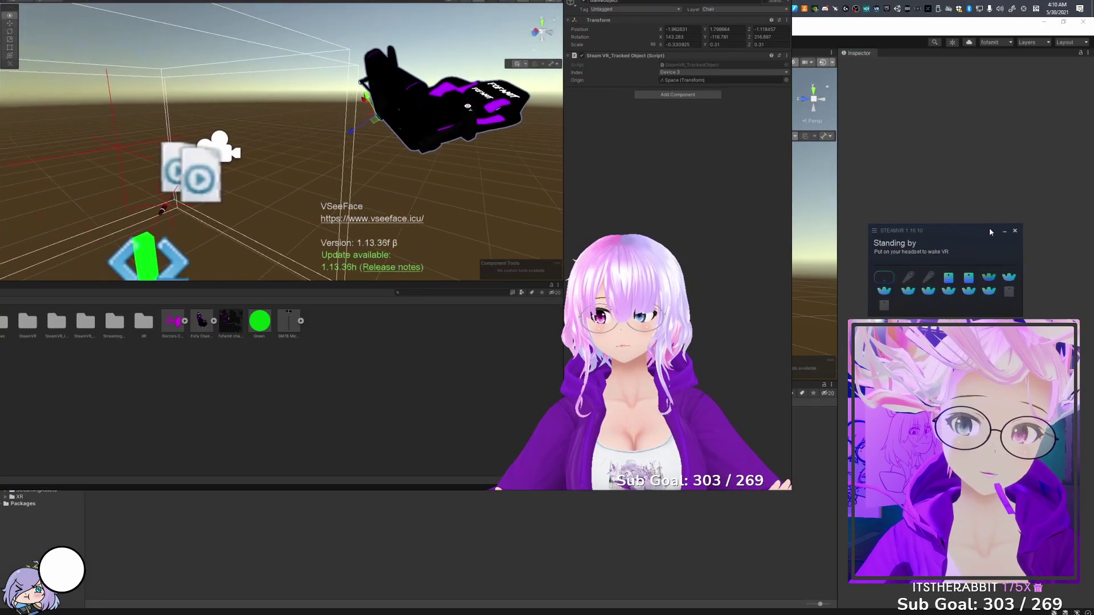
Try further Index values for the chair's tracked object in Play mode: Device 2, 3, 4, 5, 10 and 9
left_click(681, 72)
left_click(682, 107)
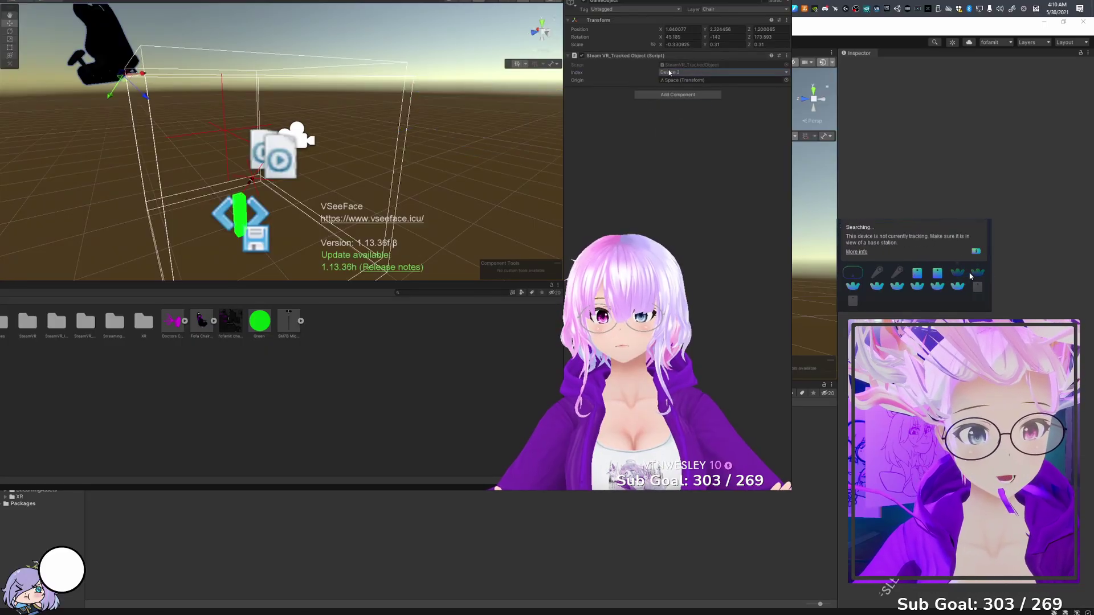
left_click(681, 72)
left_click(682, 115)
left_click(681, 73)
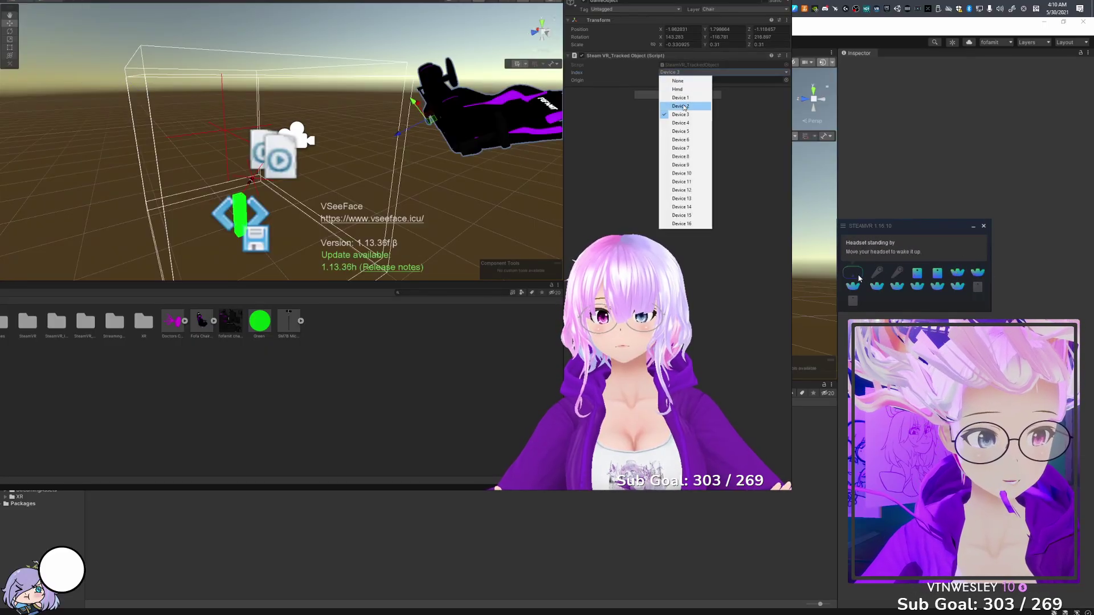
left_click(682, 124)
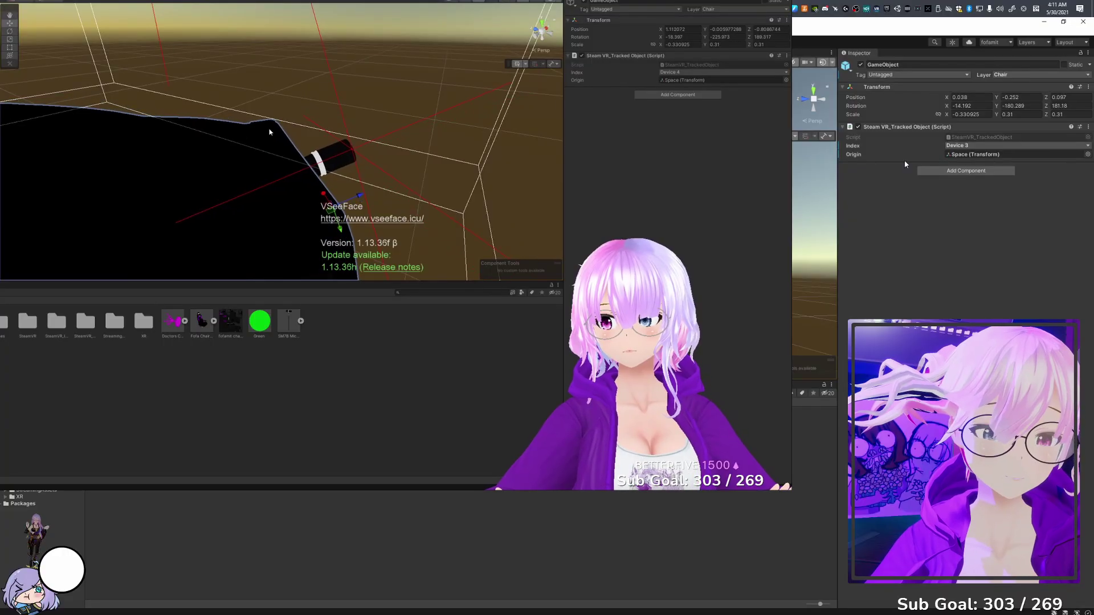
left_click(683, 73)
left_click(684, 132)
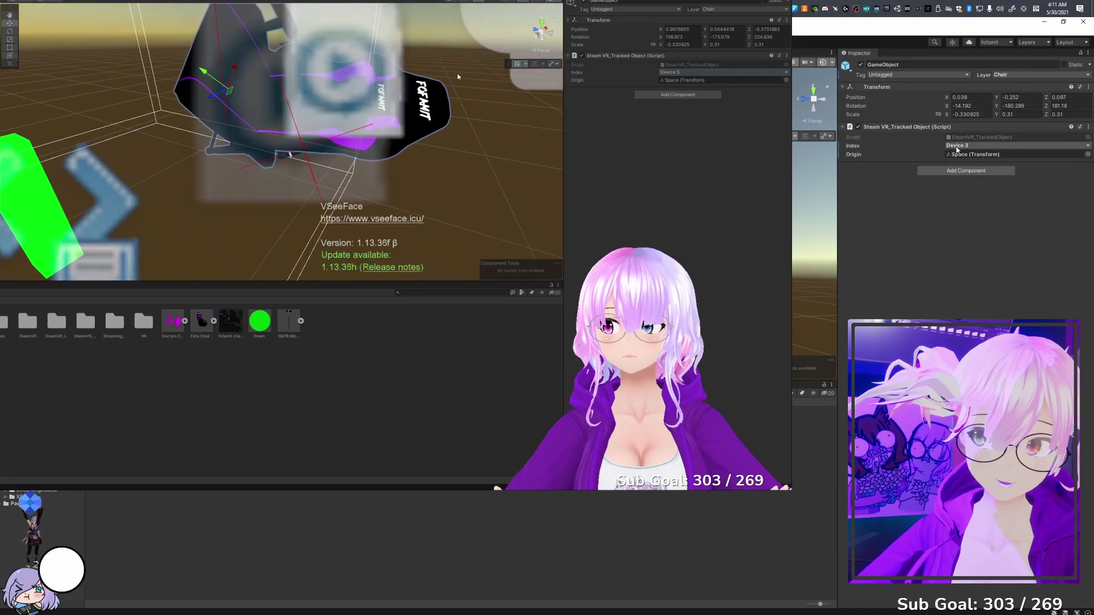
left_click(684, 72)
left_click(681, 173)
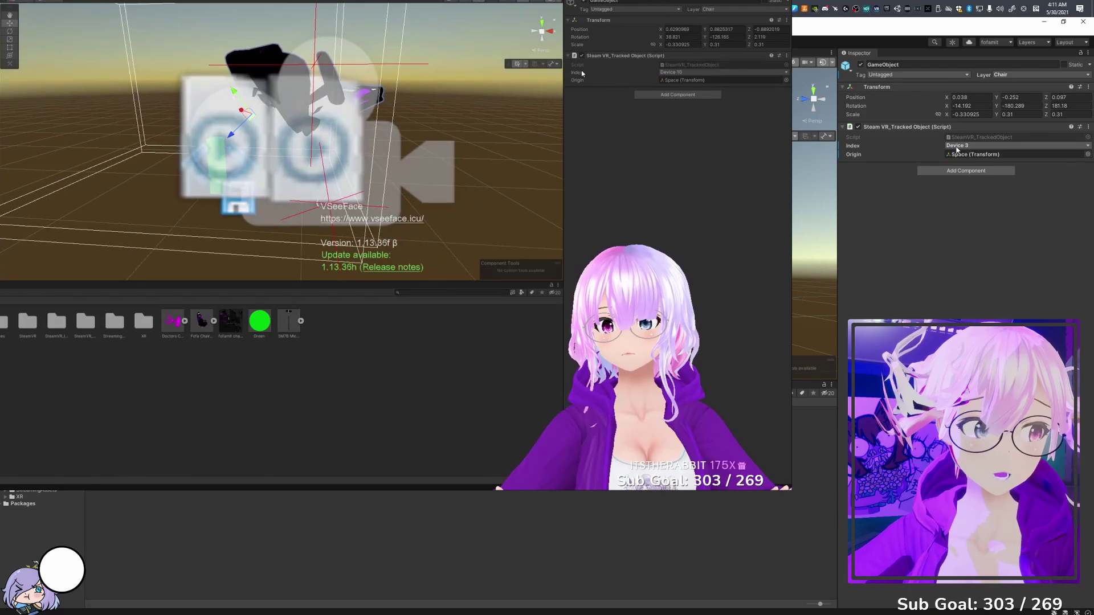
left_click(670, 72)
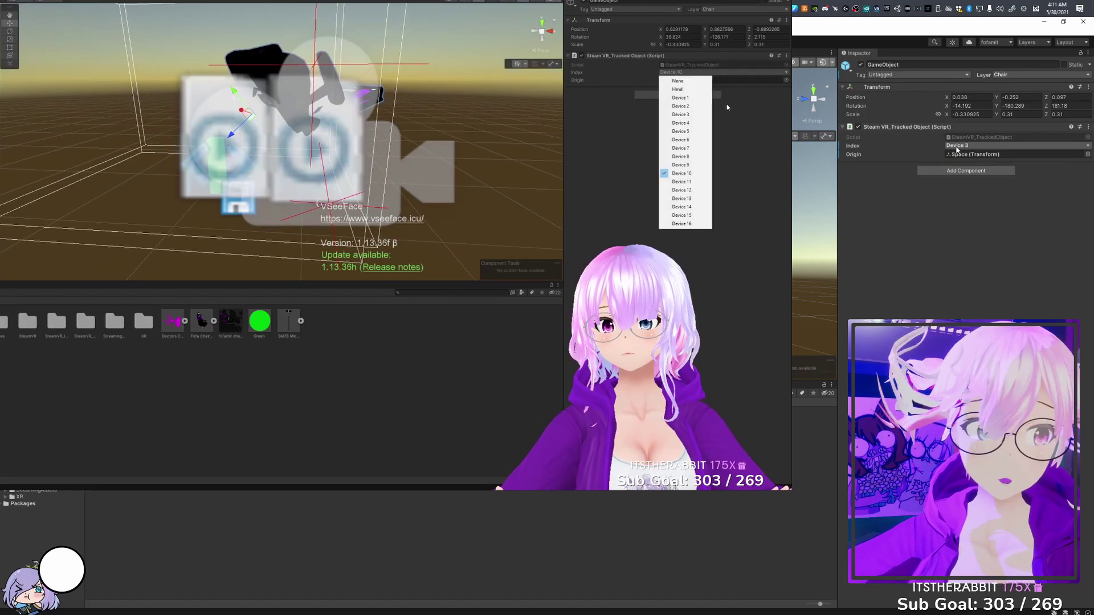
left_click(680, 164)
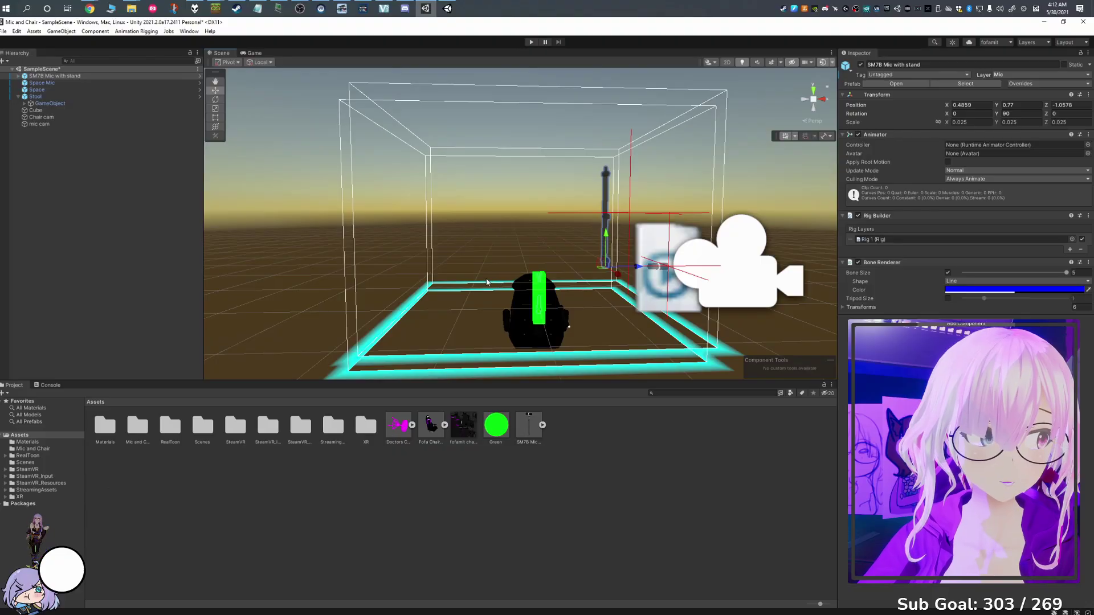
Compare the Space play area object with the tracked GameObject under Stool and its Origin reference
left_click(560, 320)
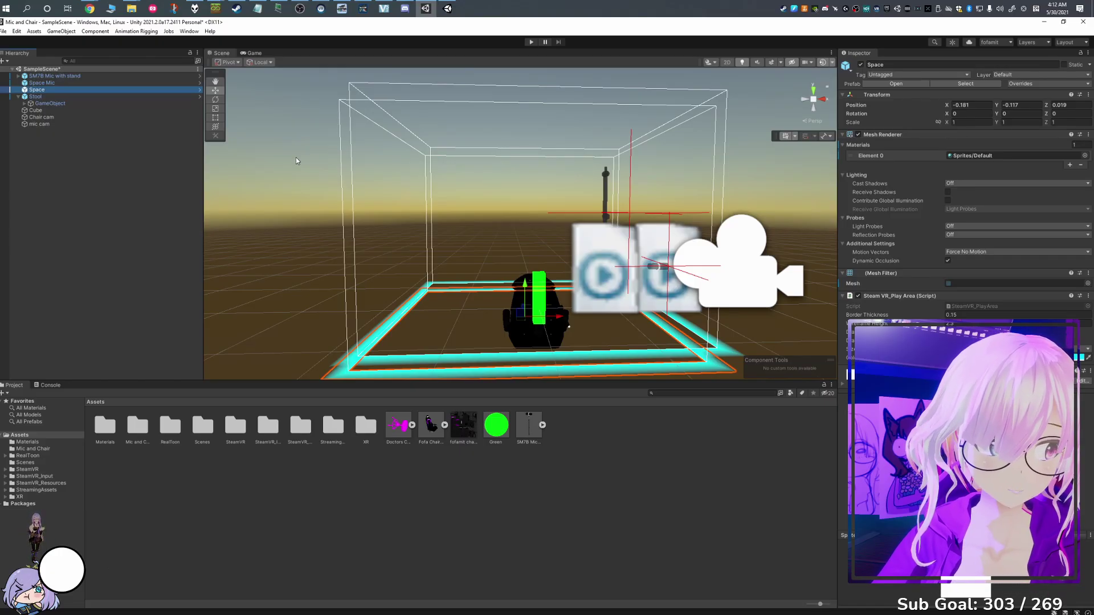
left_click(46, 104)
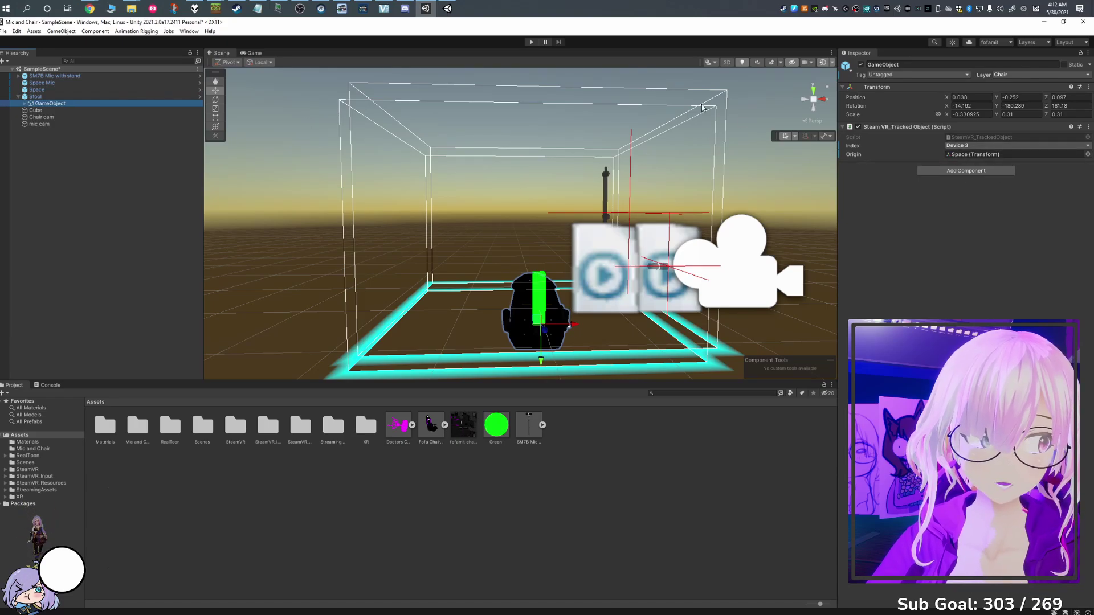
key("Up")
key("Up")
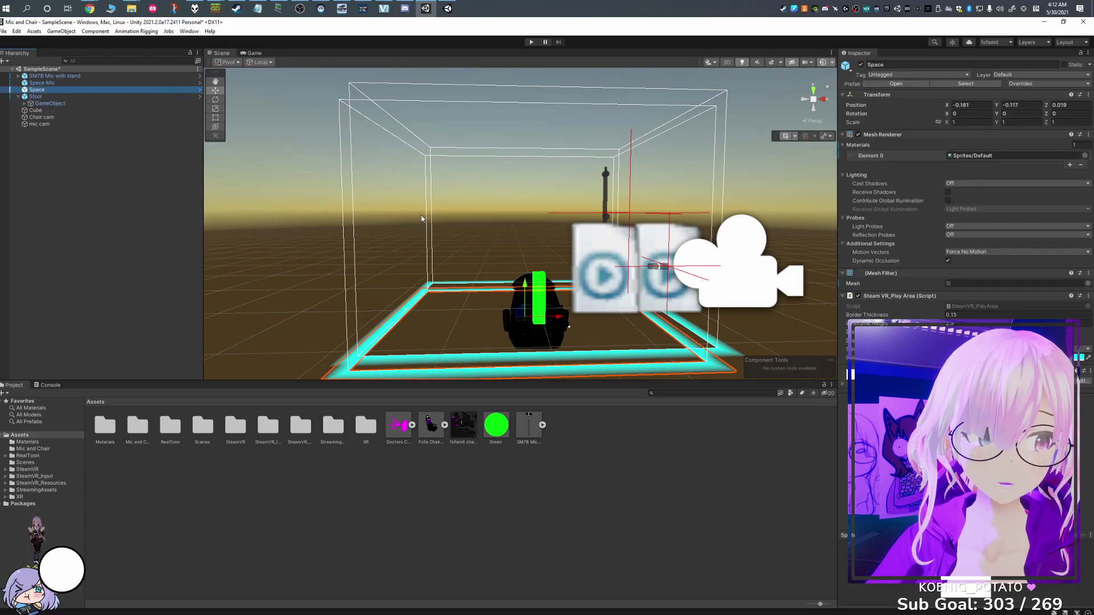
left_click_drag(548, 321, 571, 326)
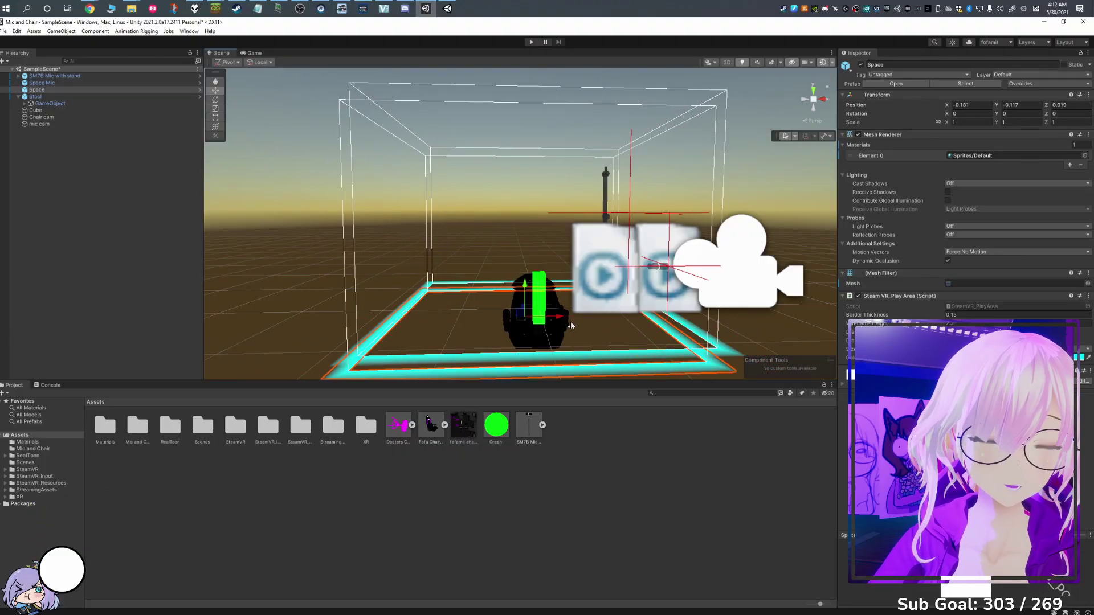
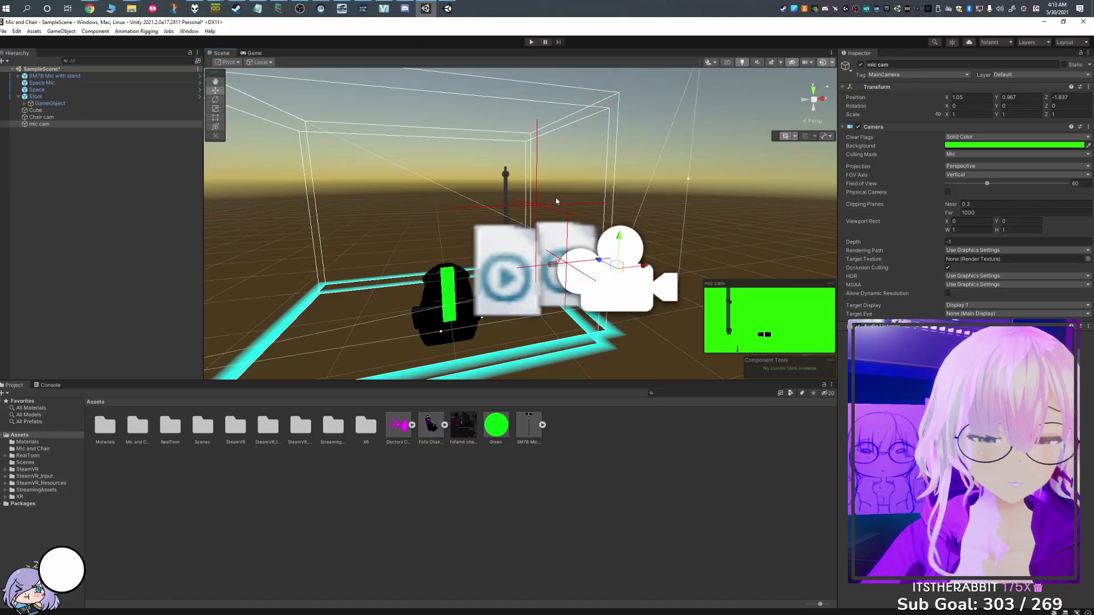
Inspect the layer of SM7B Mic with stand and review the project's user layer definitions for Chair and Mic
left_click_drag(557, 201, 523, 213, "alt")
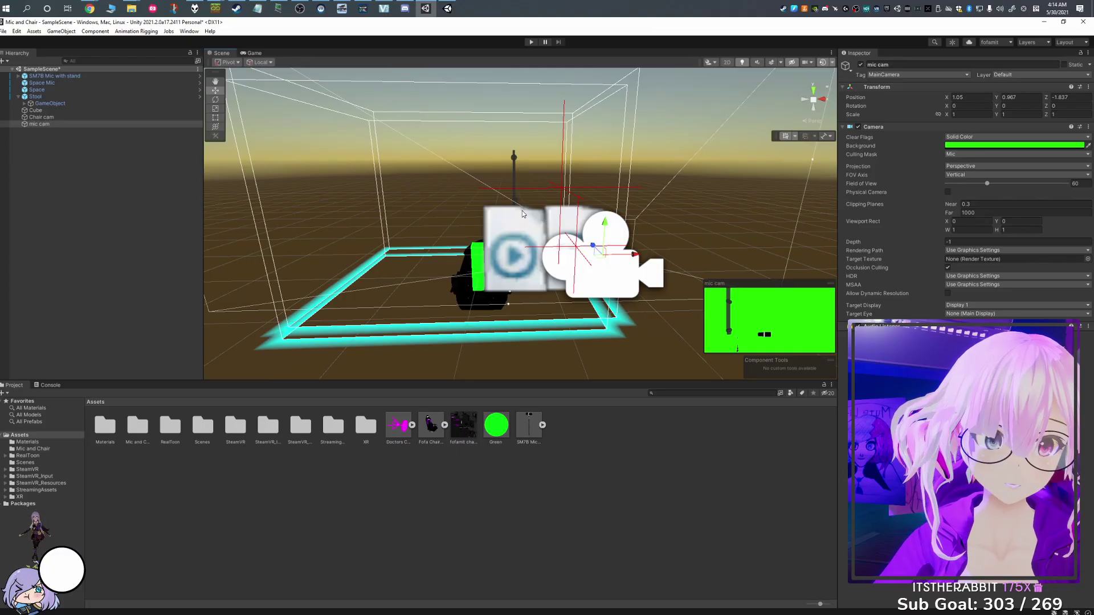
left_click(57, 76)
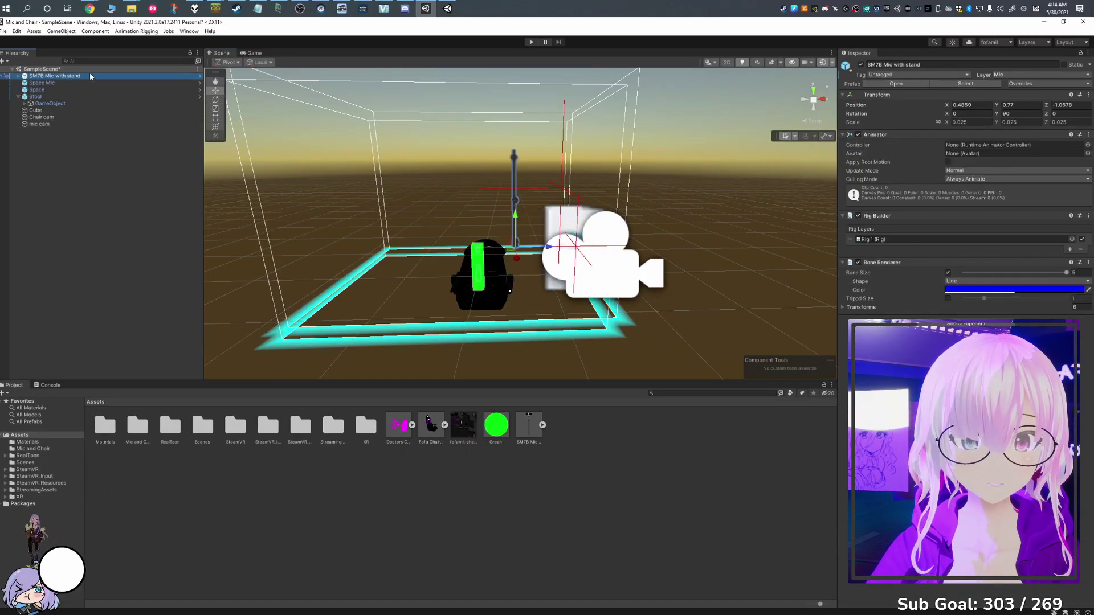
left_click(1032, 75)
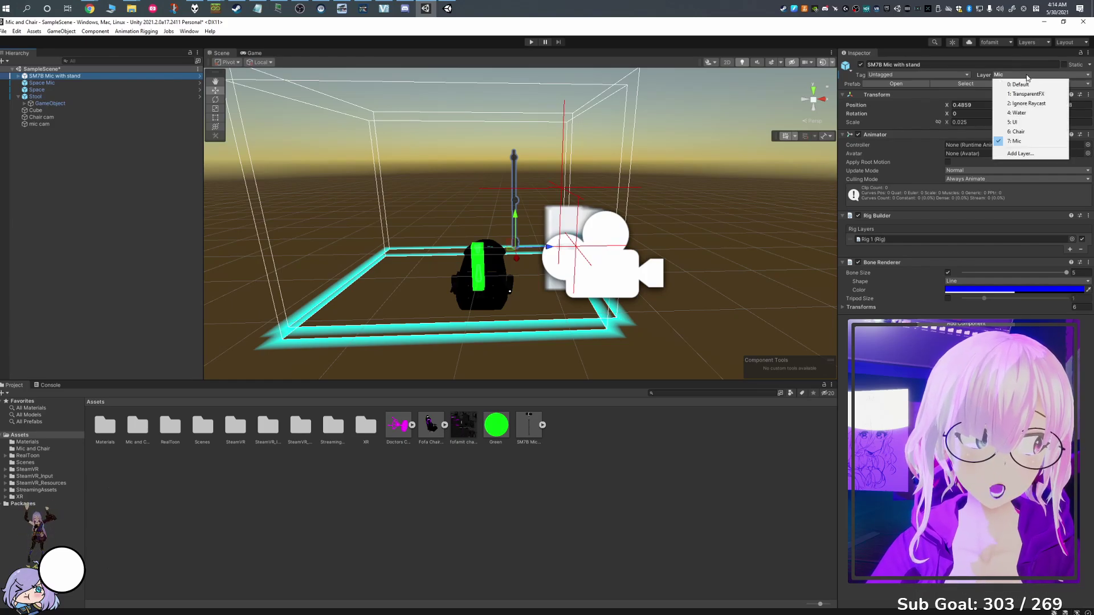
left_click(1010, 153)
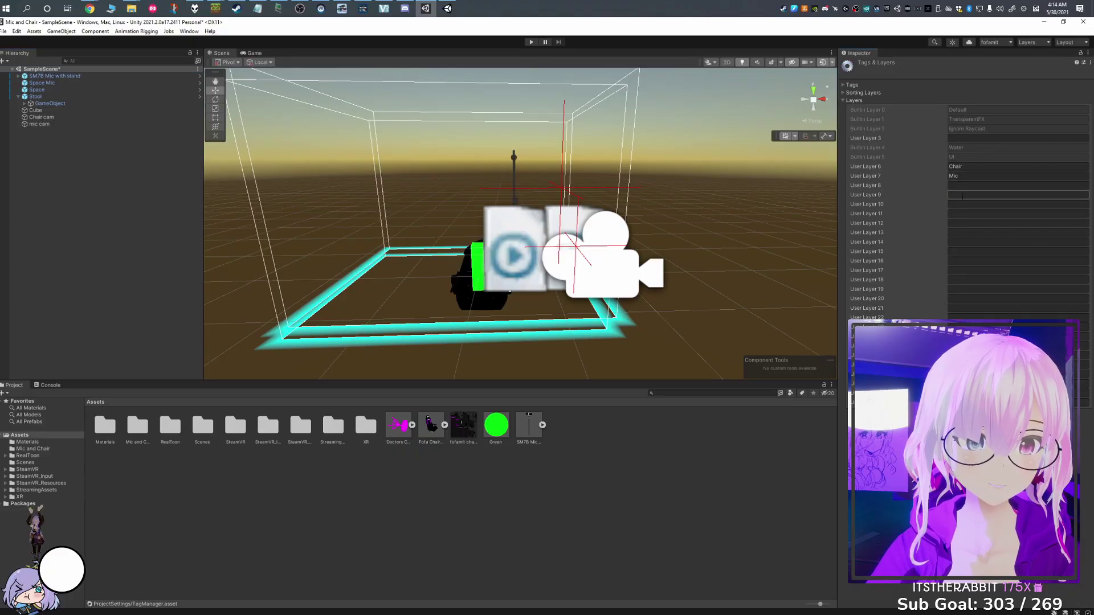
left_click(962, 178)
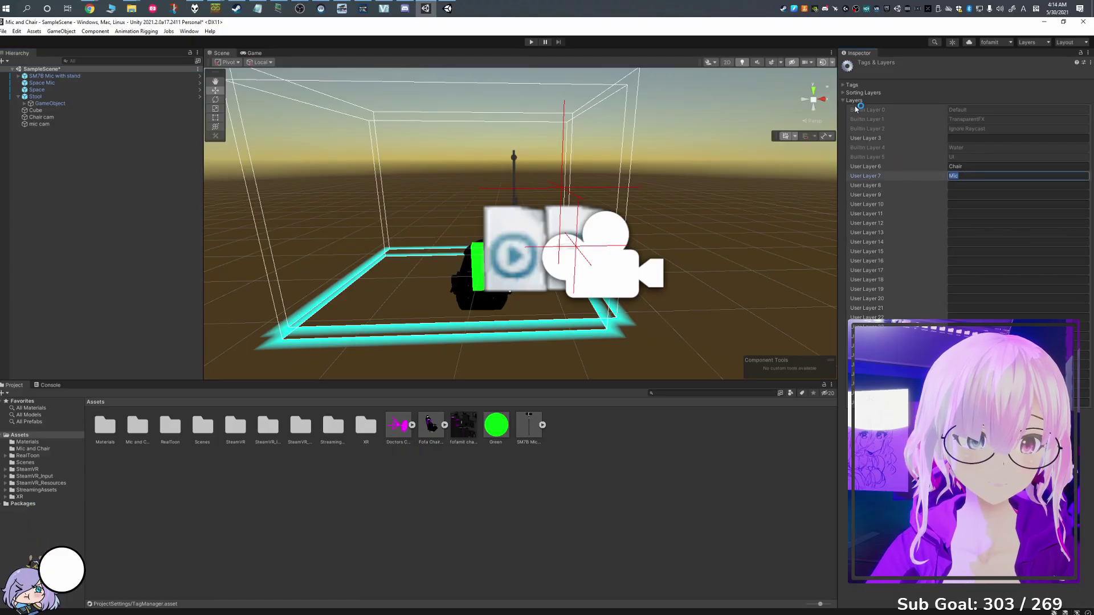
Assign the Mic layer to SM7B Mic with stand, then check Stool's layer and collapse its children
left_click(71, 77)
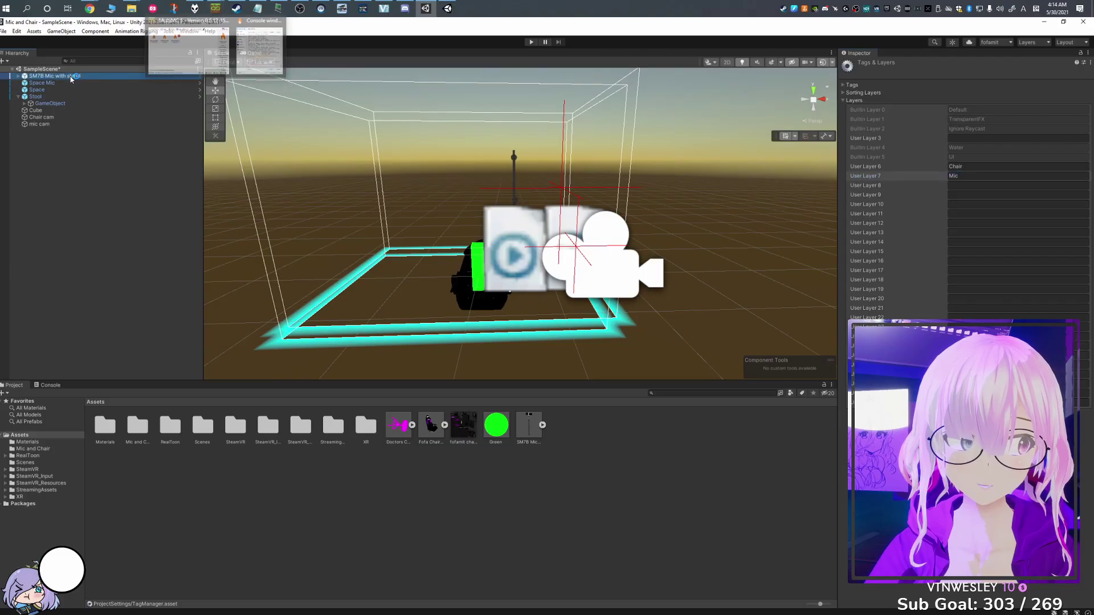
left_click(1014, 75)
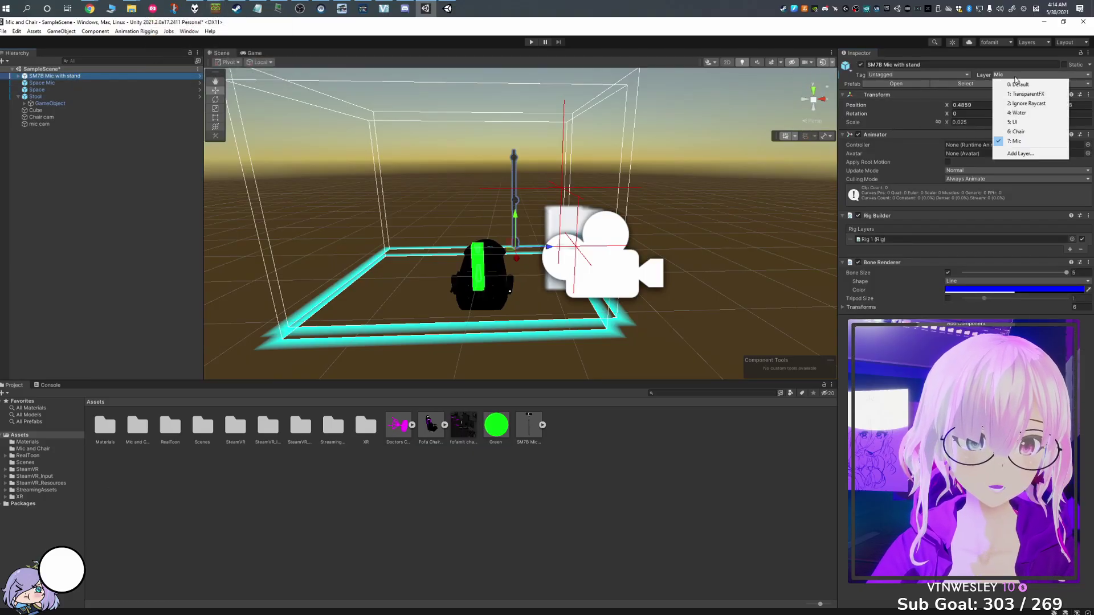
left_click(1015, 140)
left_click(510, 337)
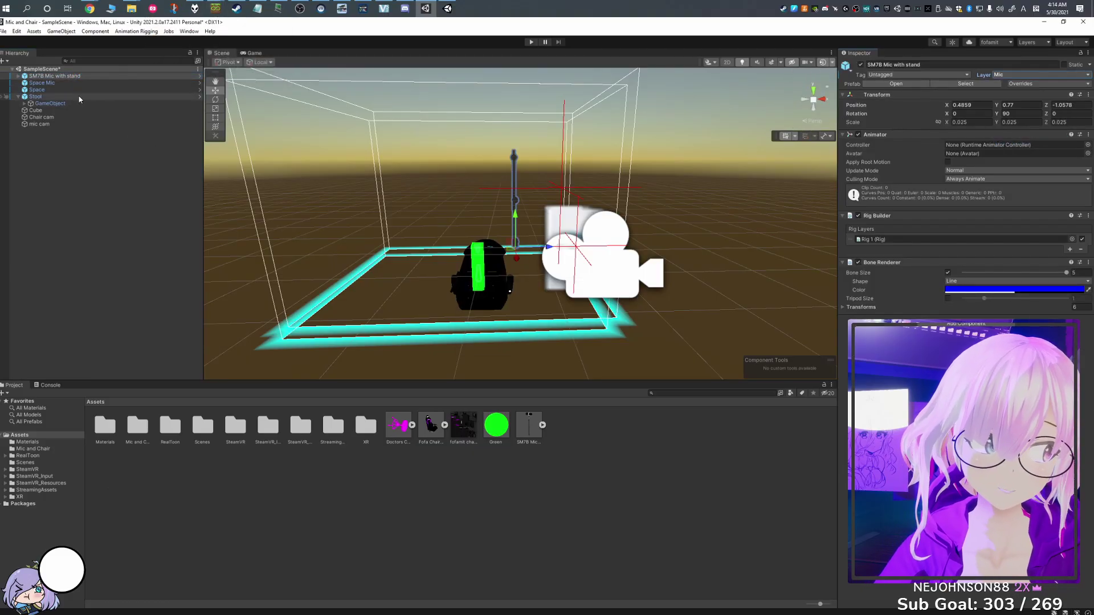
left_click(79, 98)
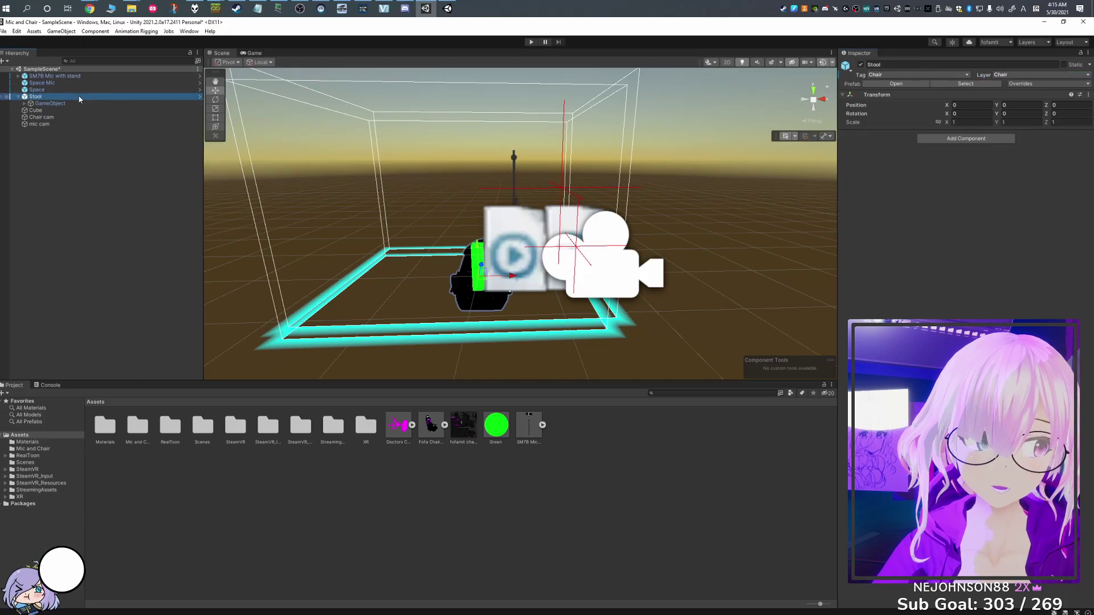
left_click(19, 97)
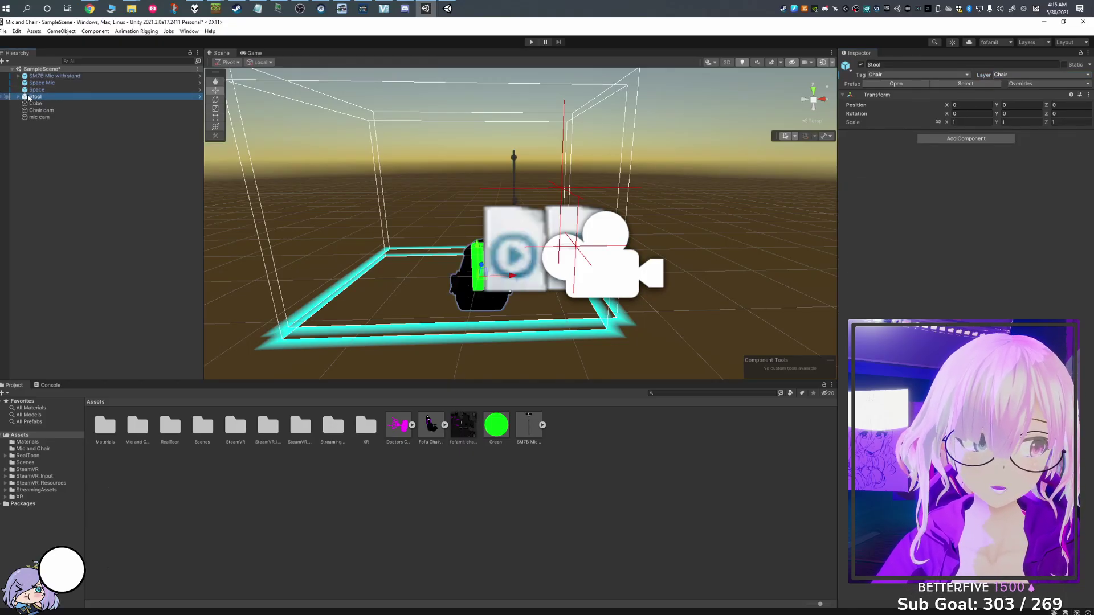
Compare the Culling Mask settings of Chair cam and mic cam
left_click(41, 110)
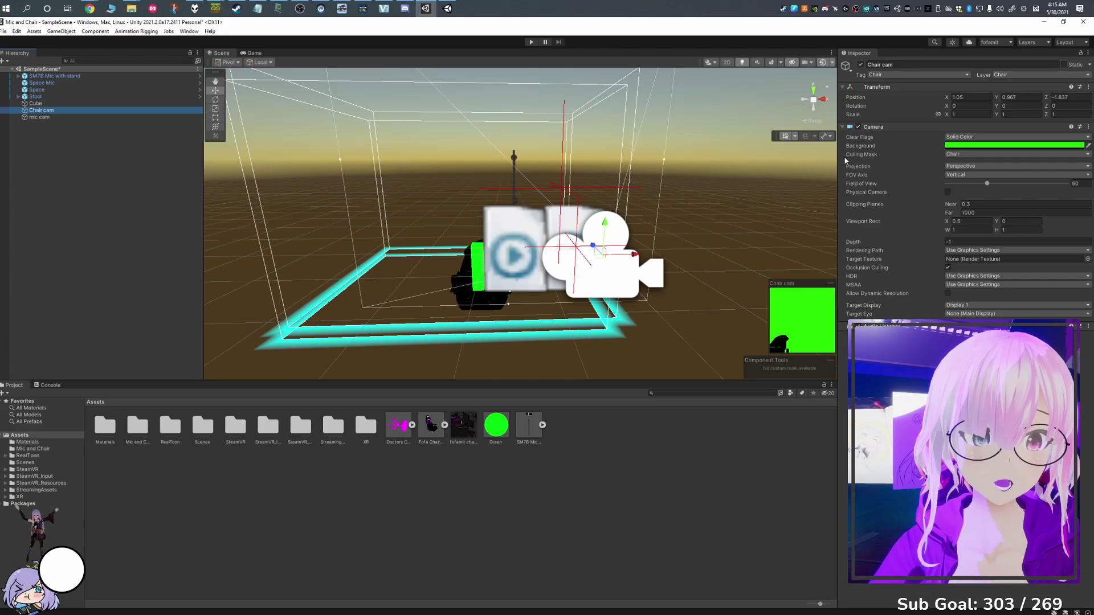
left_click(976, 155)
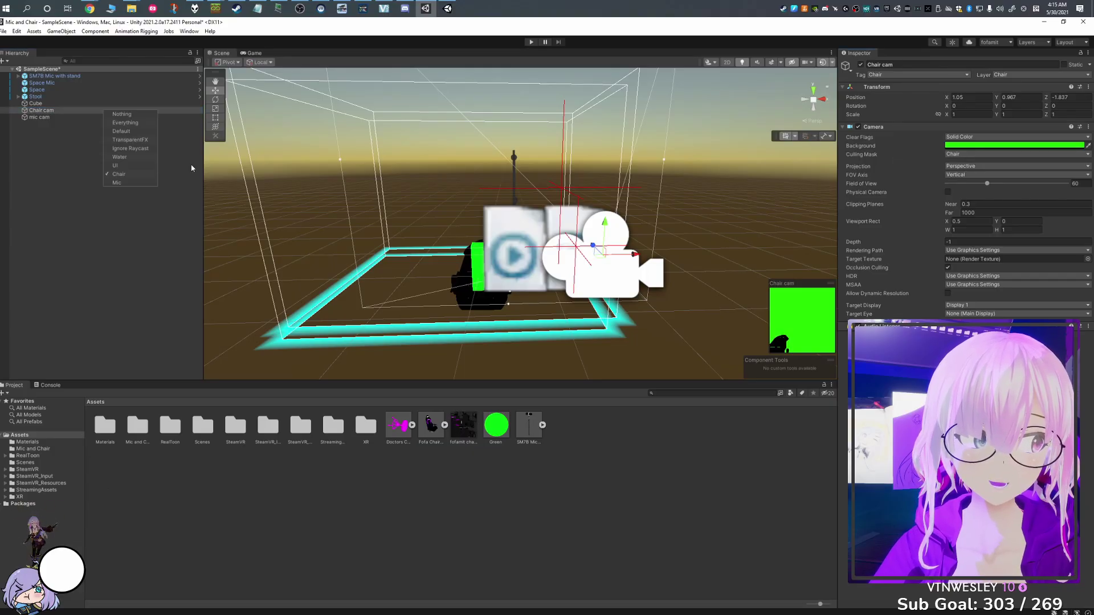
left_click(57, 117)
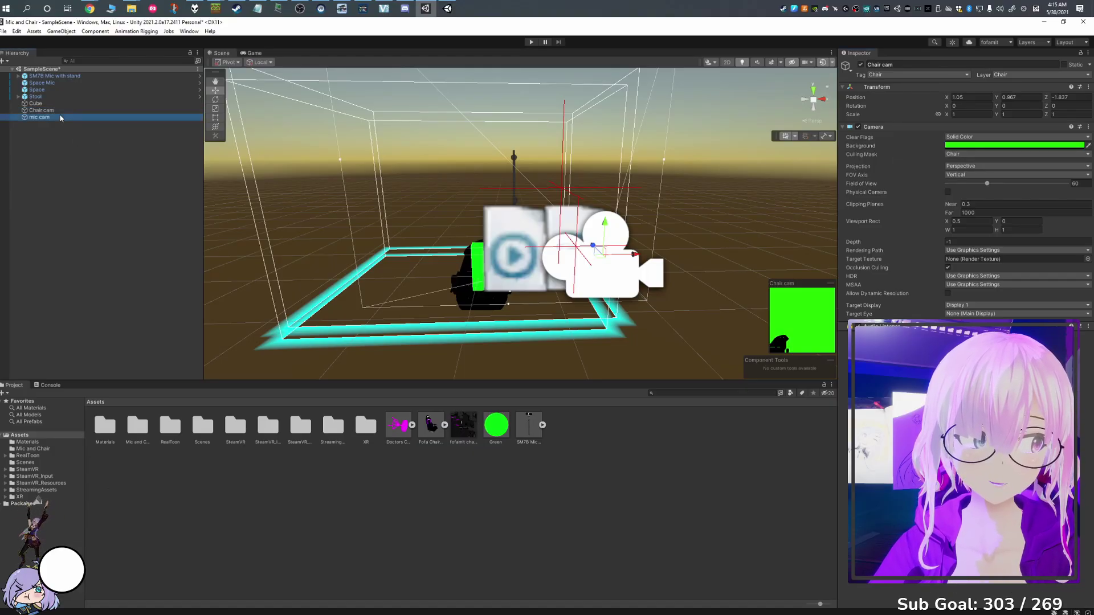
left_click(948, 155)
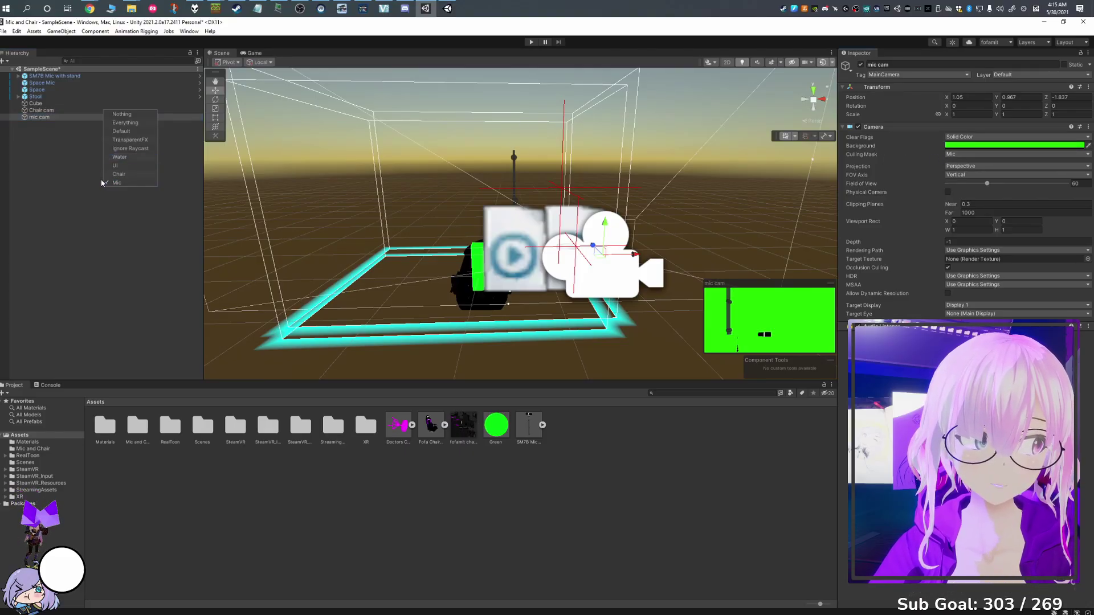
left_click(37, 174)
left_click(44, 110)
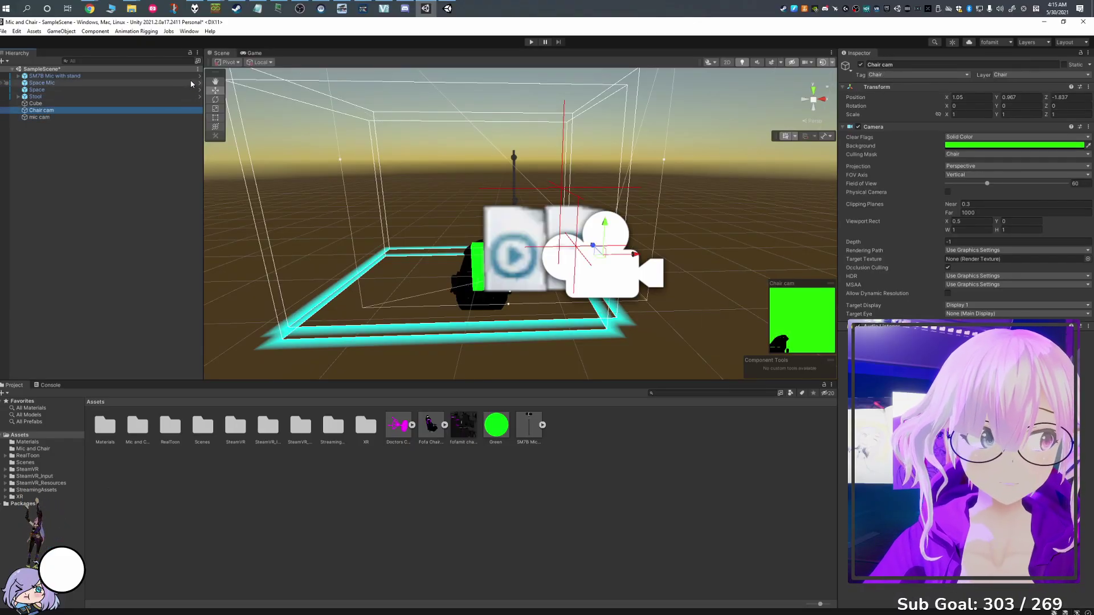
Show the rendered Game view and compare the settings of mic cam and Chair cam alongside it
left_click(250, 53)
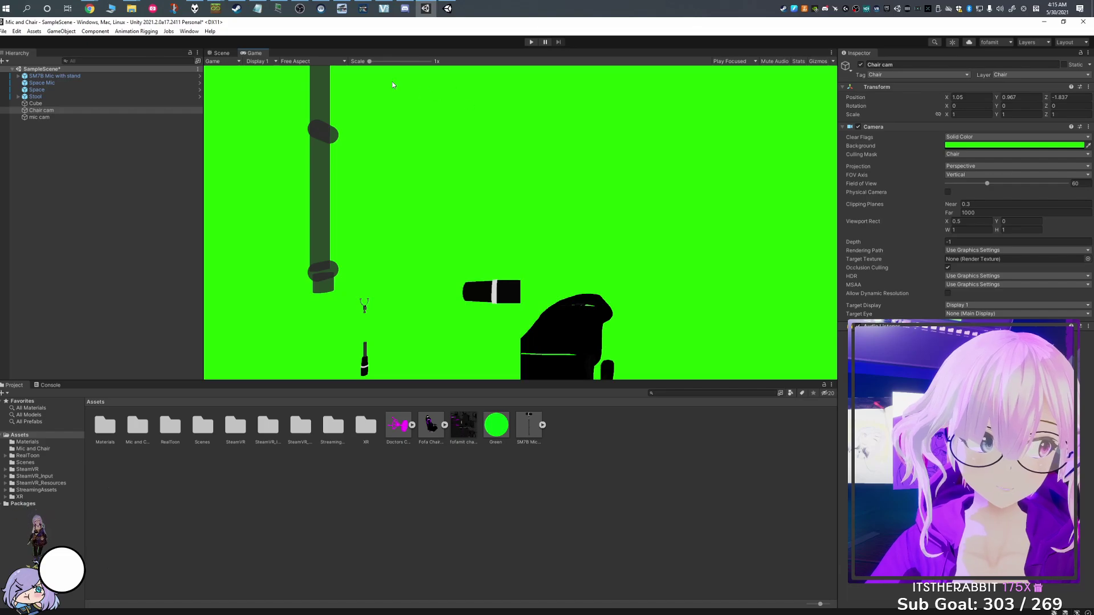
left_click(40, 117)
left_click(44, 111)
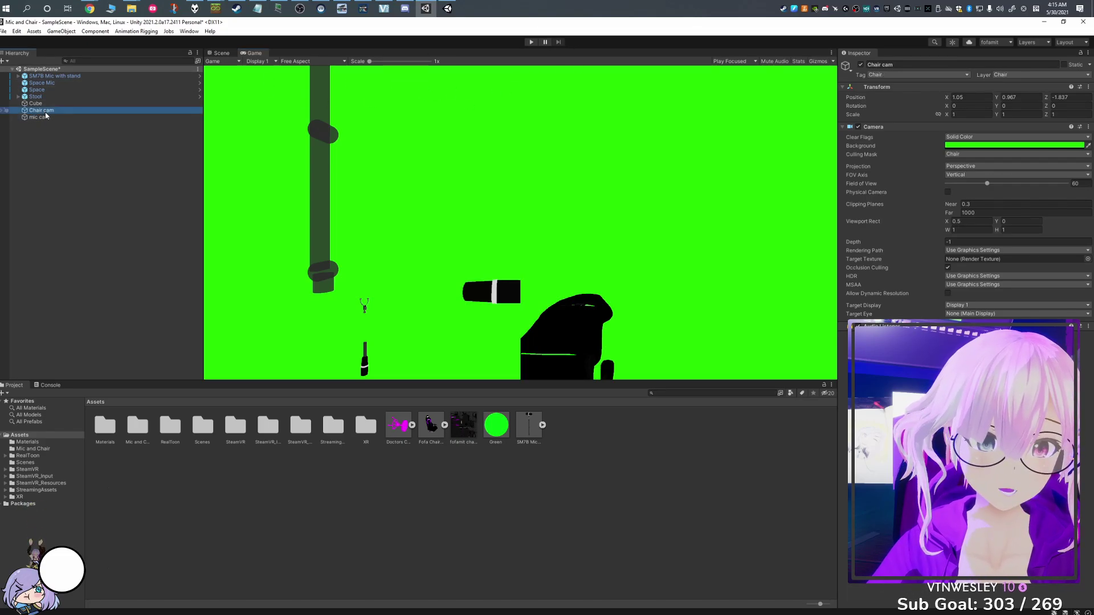
left_click(46, 116)
left_click(47, 111)
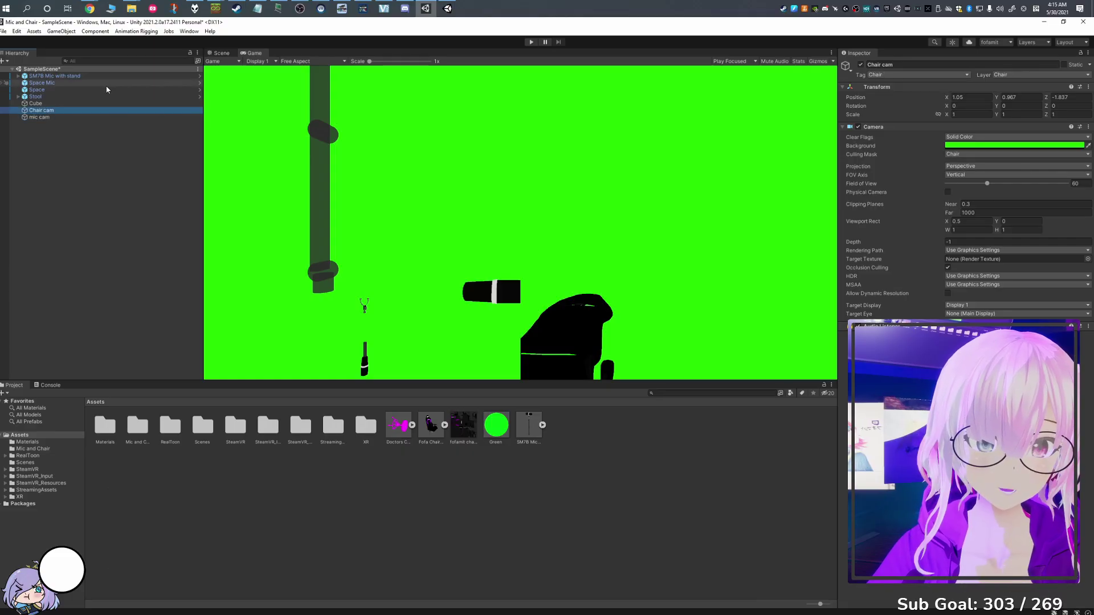
Examine Chair cam's placement in the Scene view and its Viewport Rect X offset against the rendered Game view
left_click(221, 53)
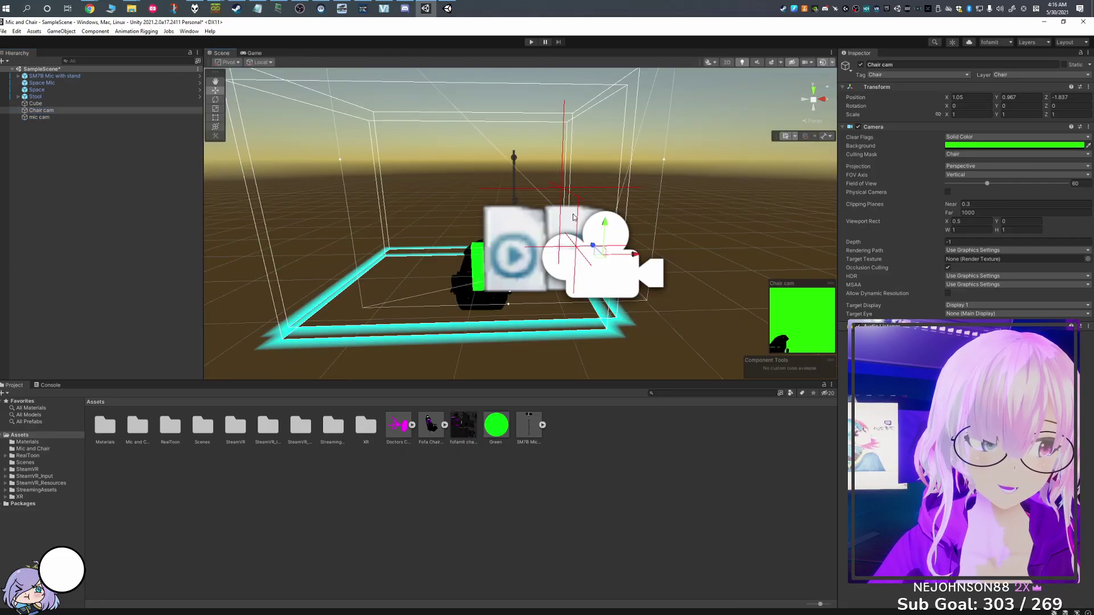
left_click(69, 123)
left_click(76, 111)
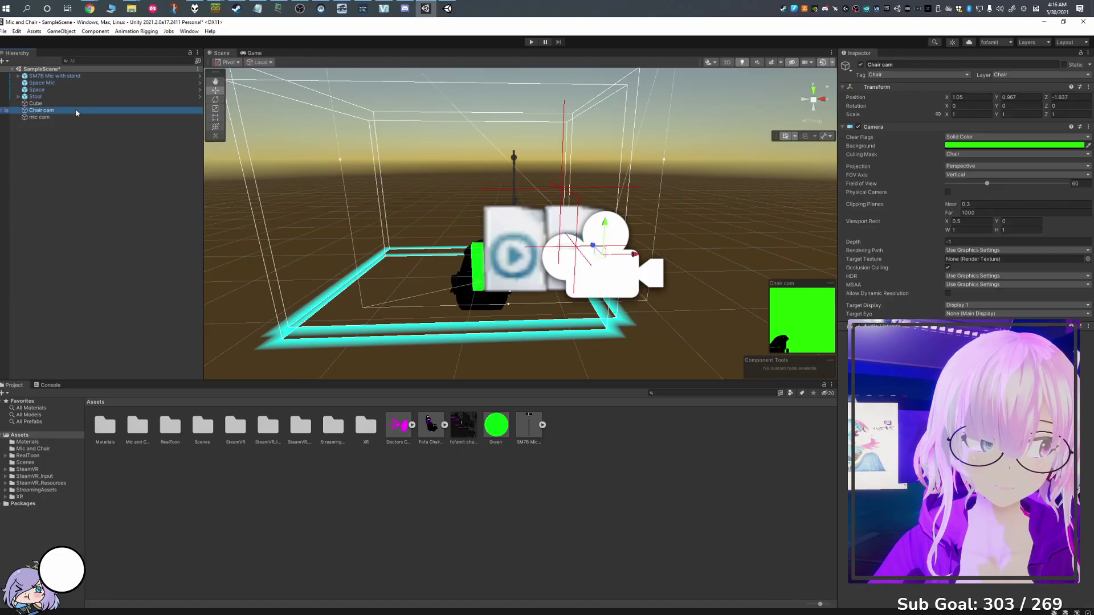
left_click(254, 53)
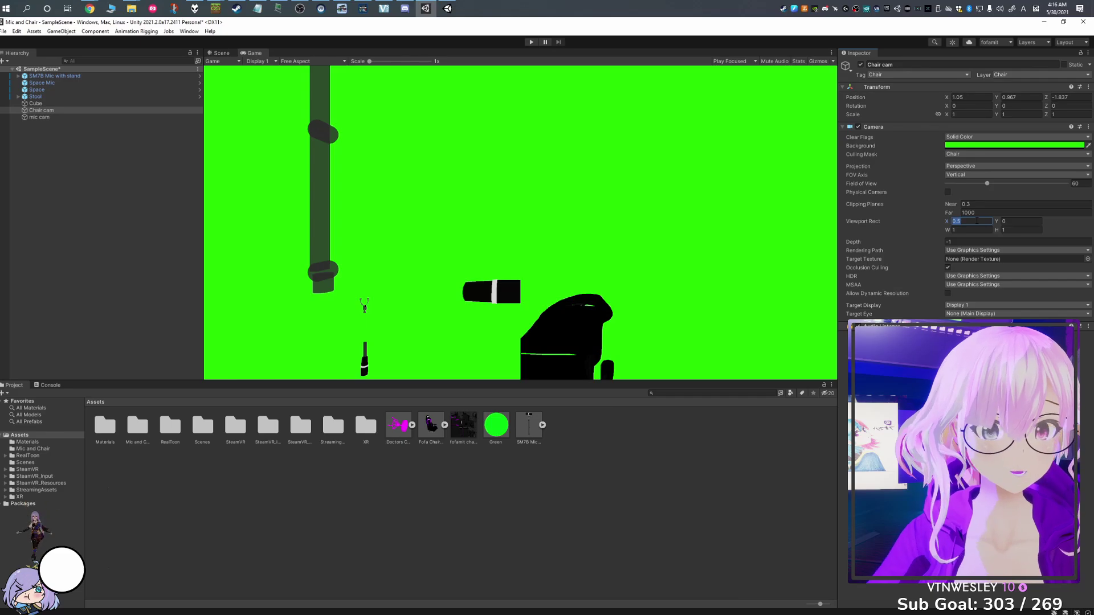
Open the Build Settings and review the Windows, Mac, Linux platform options for building the project
key("ctrl+shift+b")
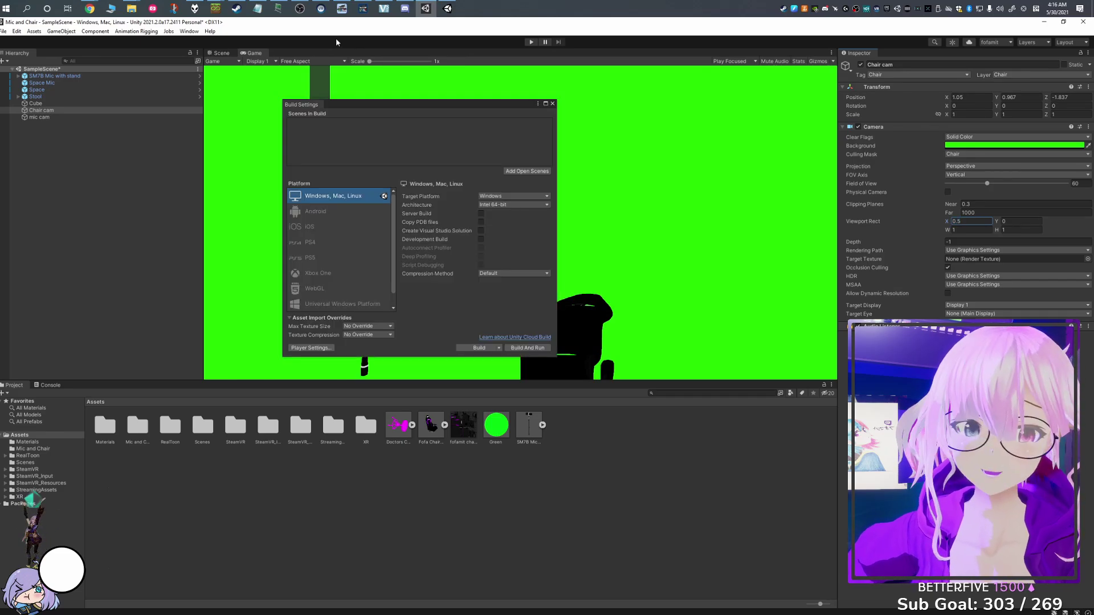
left_click(2, 31)
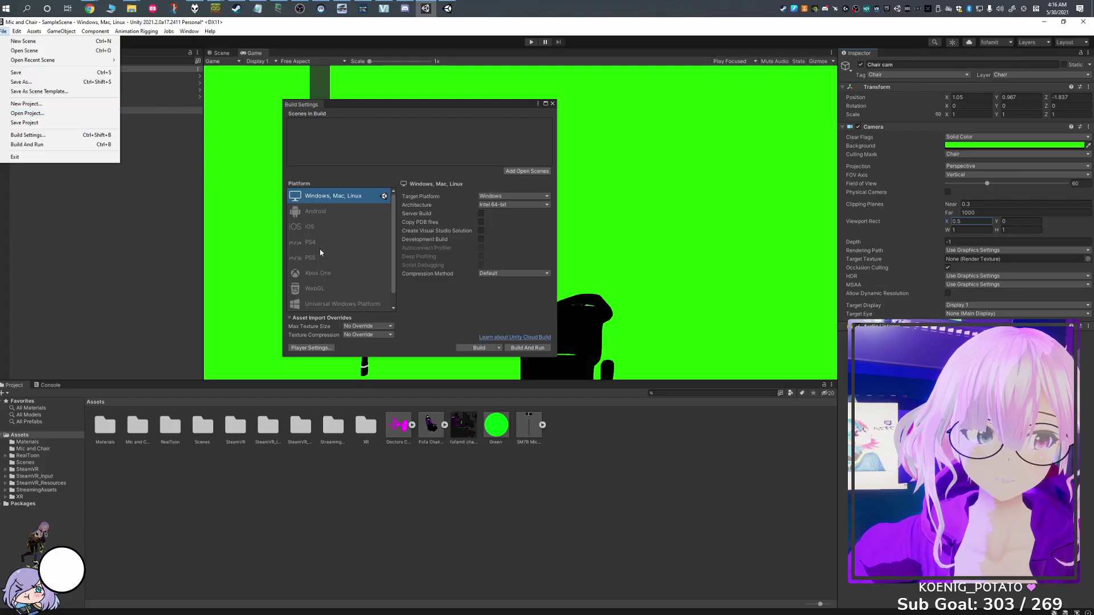
left_click(452, 308)
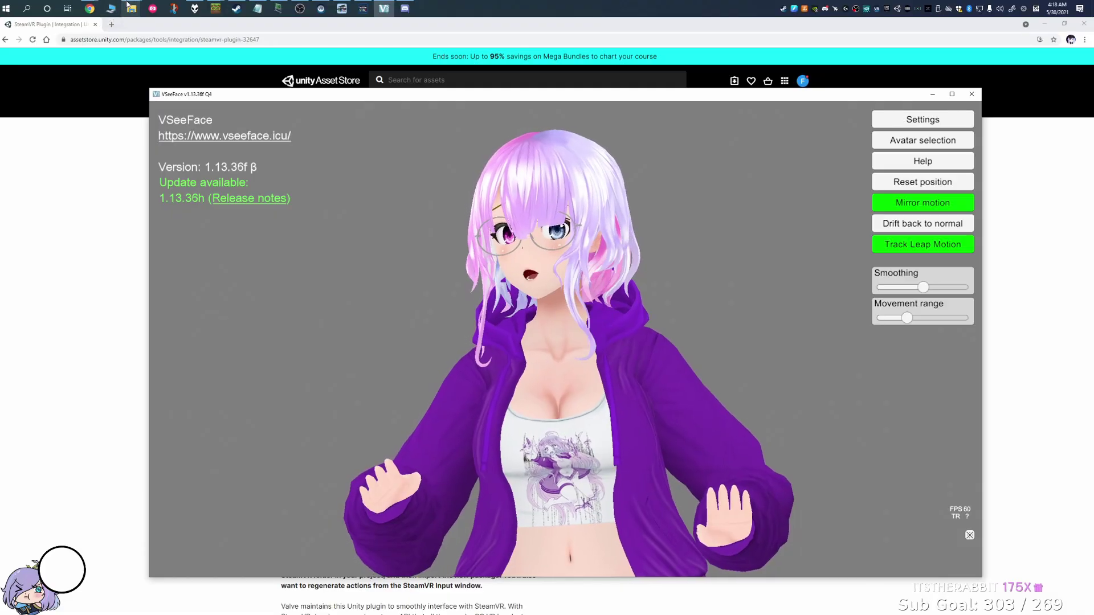
Arrange the VSeeFace window and the running Mic and Chair app window beside each other, and switch to OBS
left_click_drag(470, 95, 256, 73)
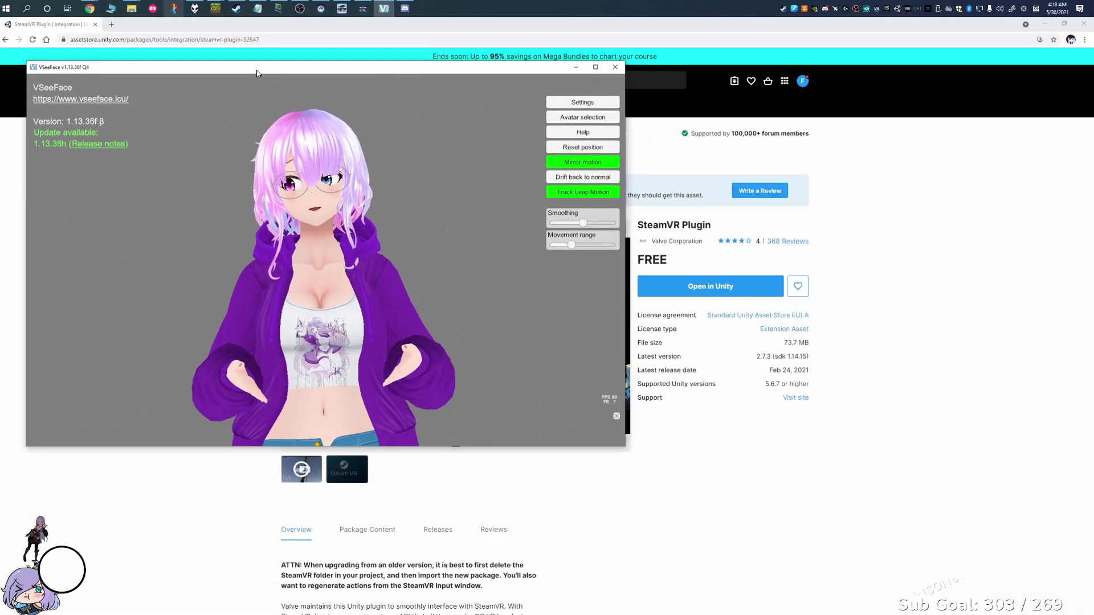
left_click(132, 10)
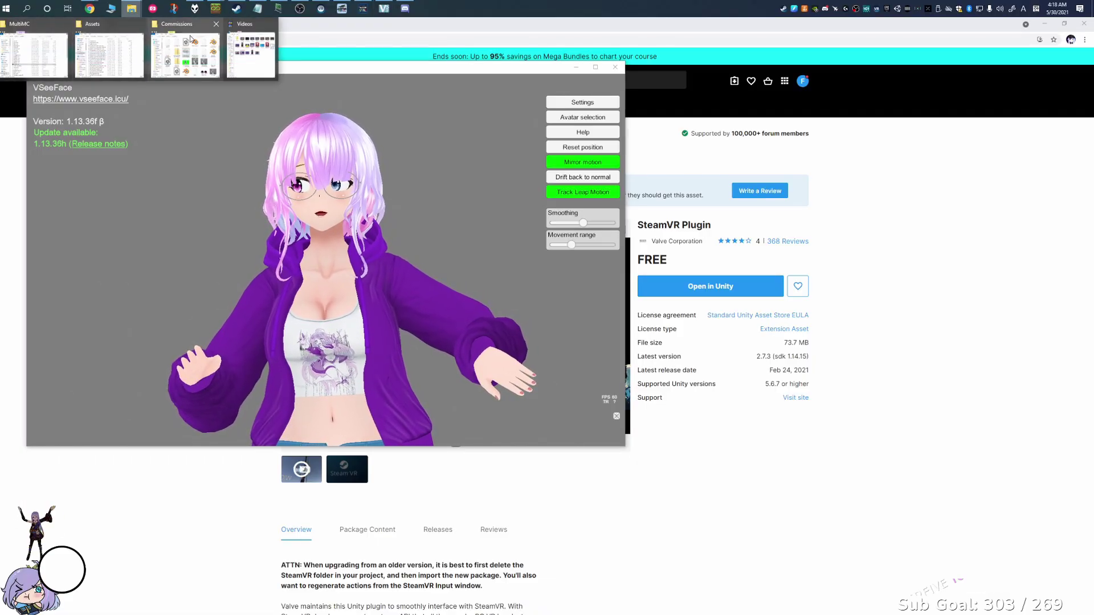
left_click(107, 13)
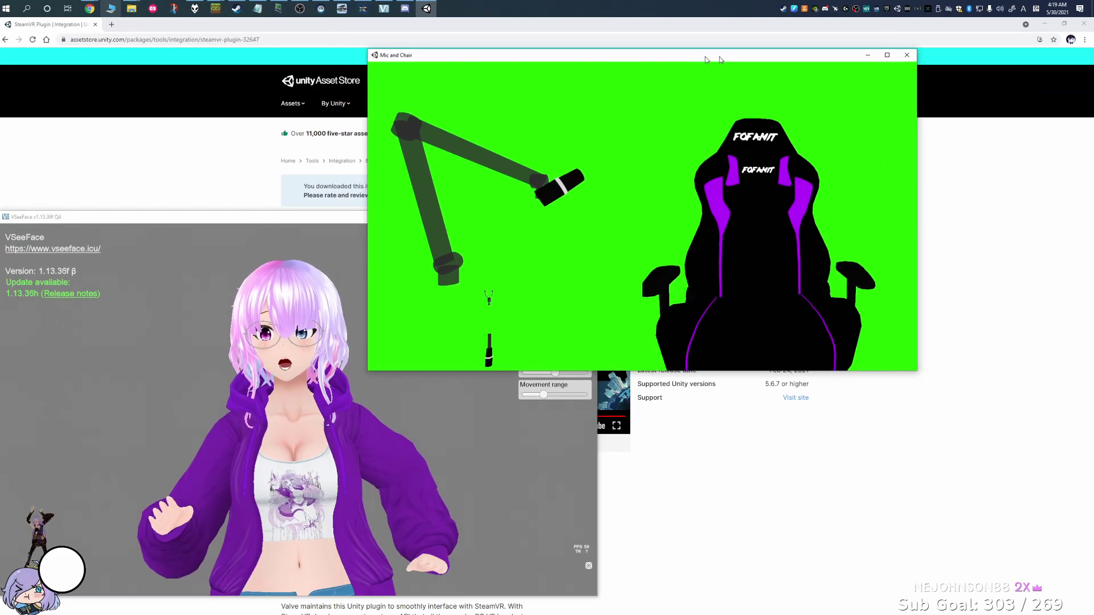
left_click_drag(719, 56, 769, 52)
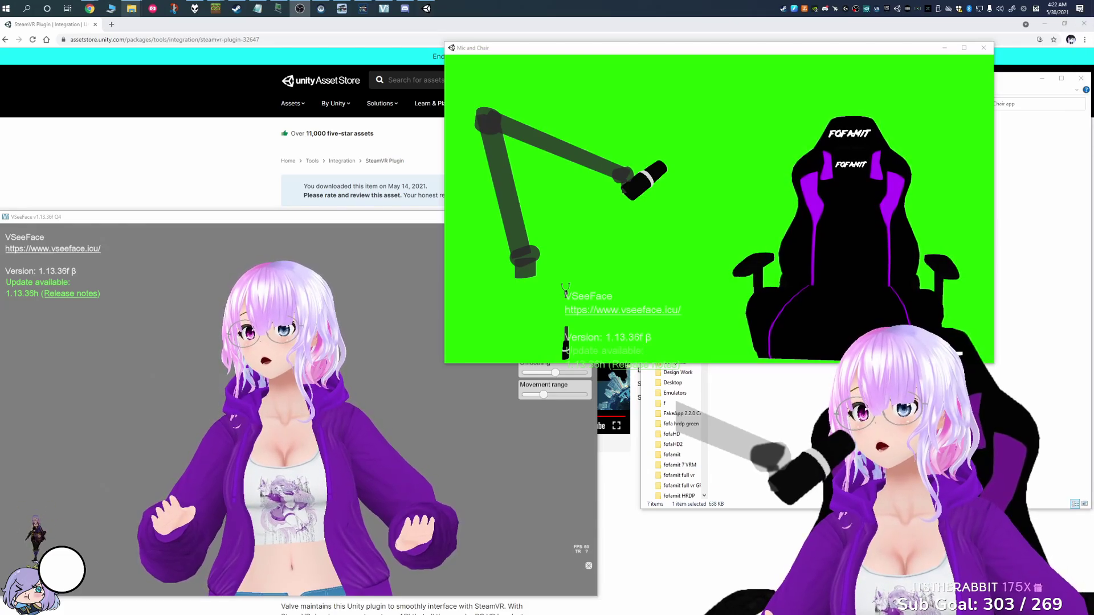
key("alt+Tab")
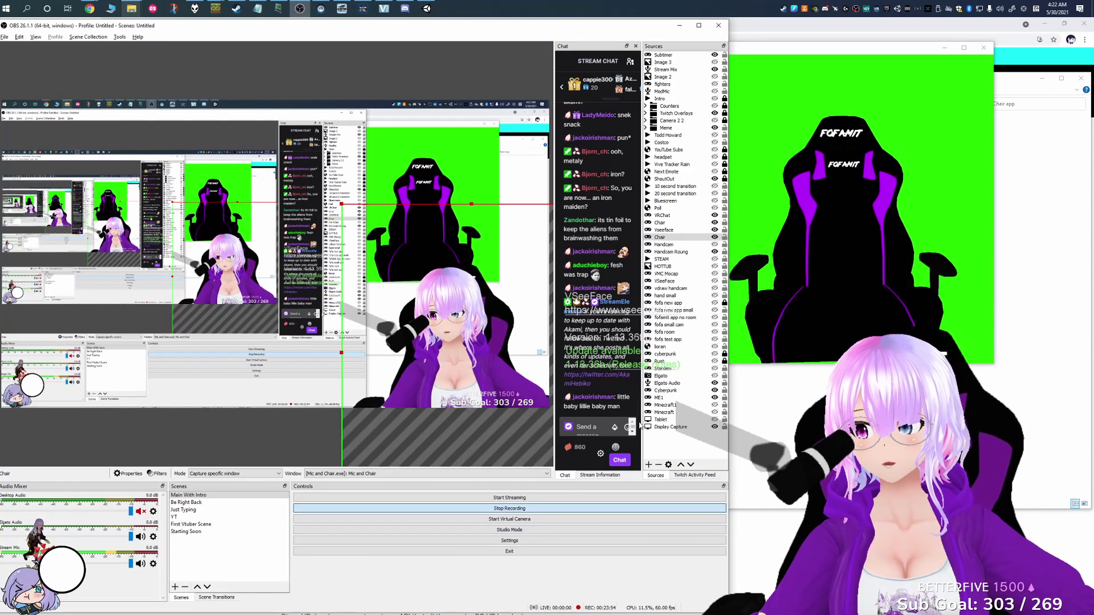
Add a Game Capture source and try setting it to capture the specific window [Mic and Chair.exe]: Mic and Chair, with cursor capture off
left_click(649, 464)
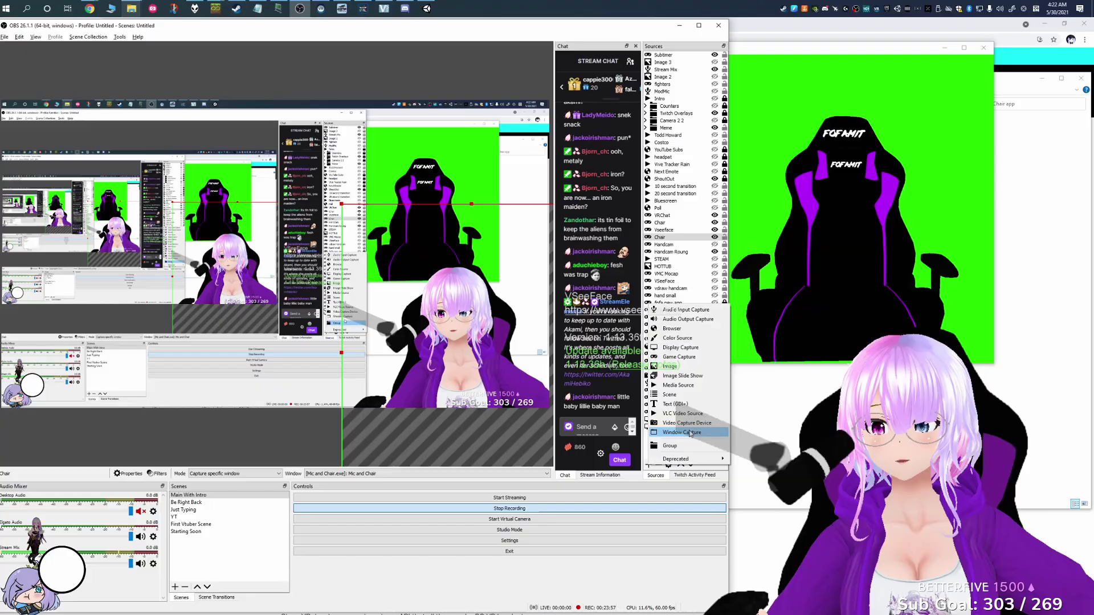
left_click(691, 357)
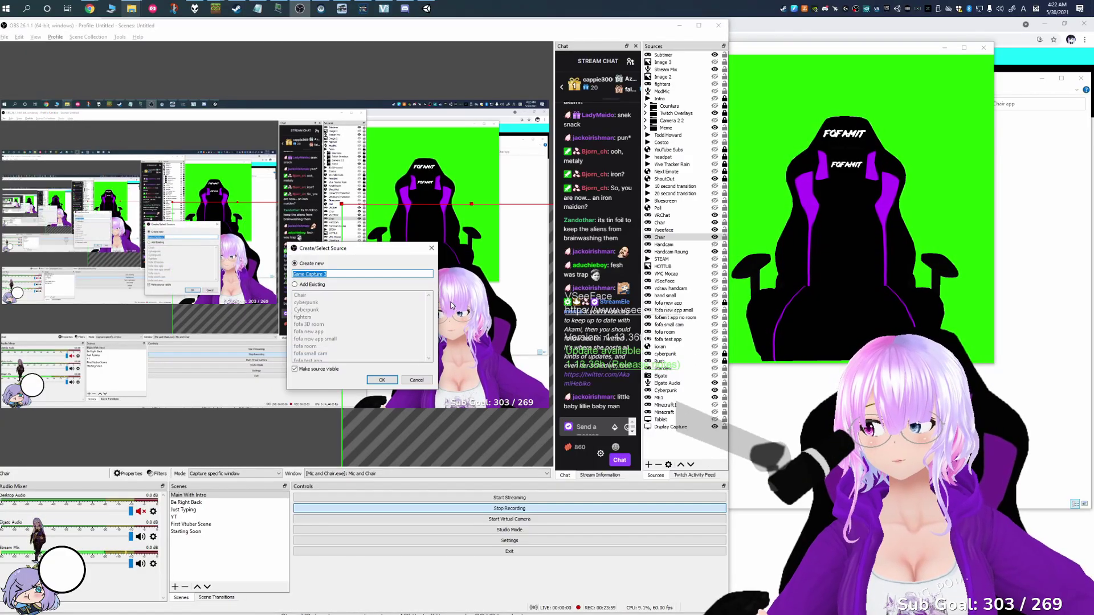
left_click(382, 380)
left_click(348, 387)
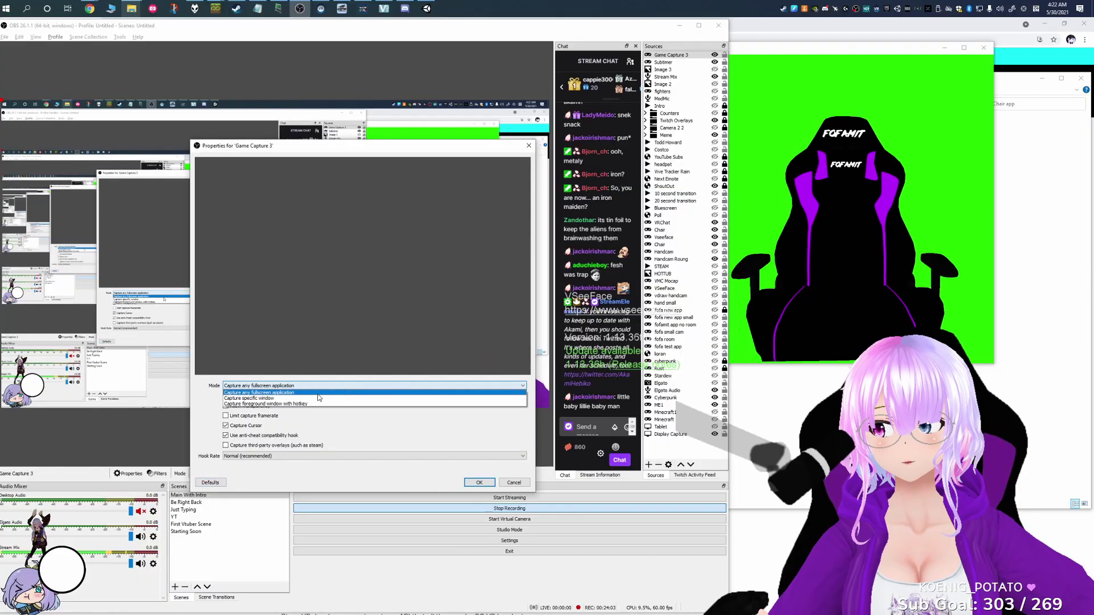
left_click(316, 396)
left_click(311, 407)
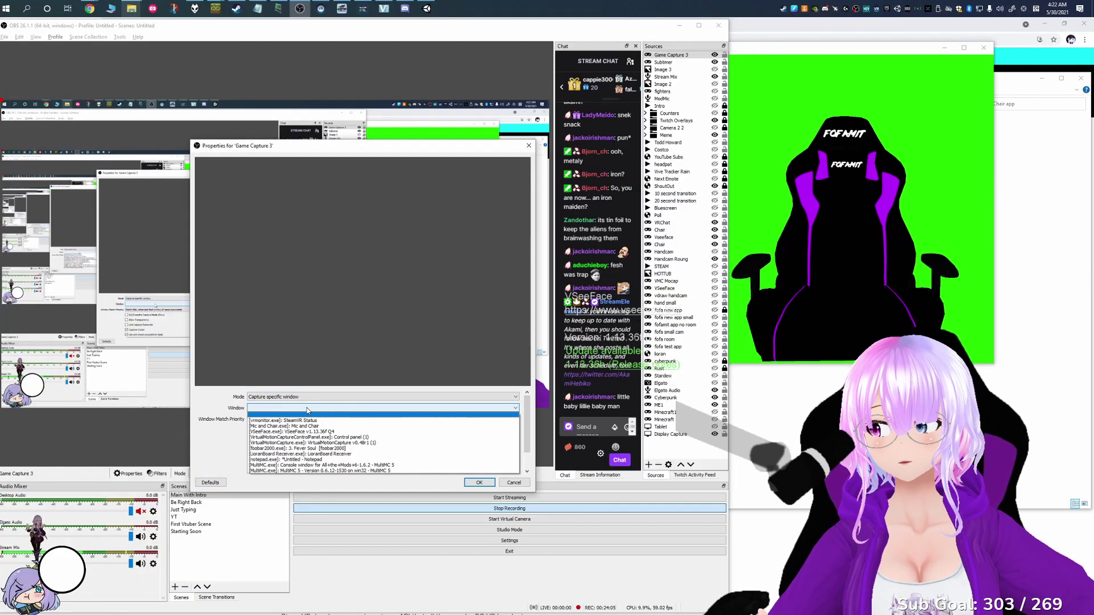
left_click(306, 427)
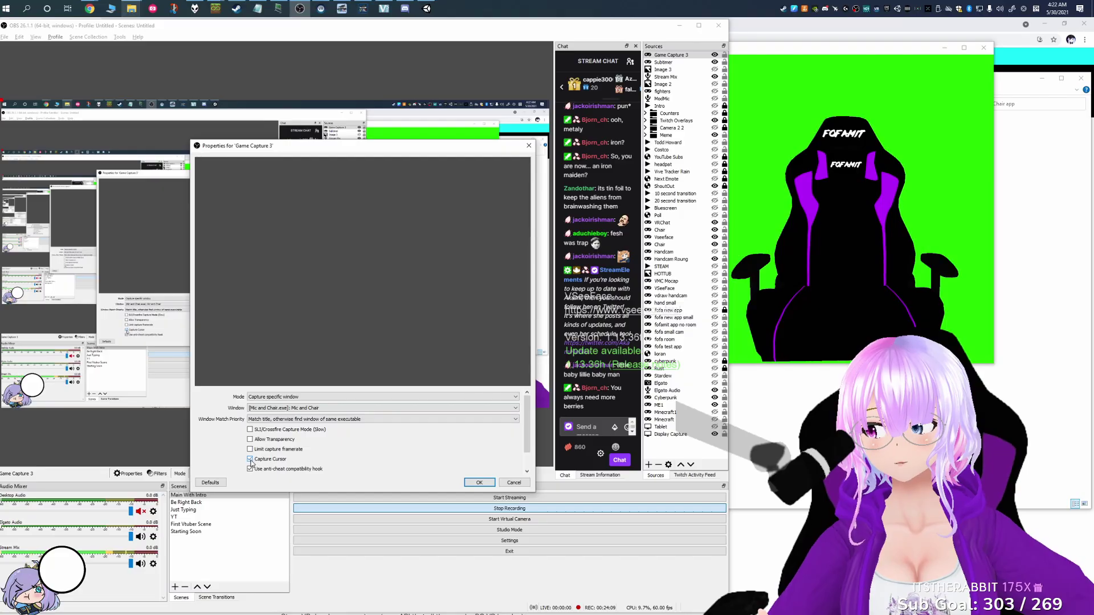
left_click(514, 482)
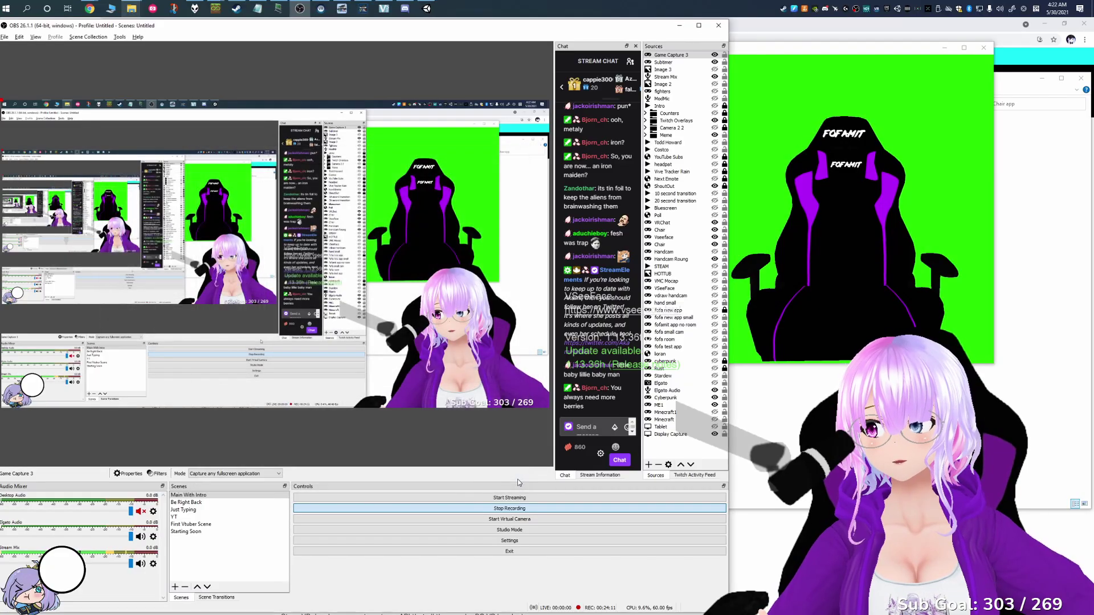
Remove the Game Capture 3 source from the scene
key("Delete")
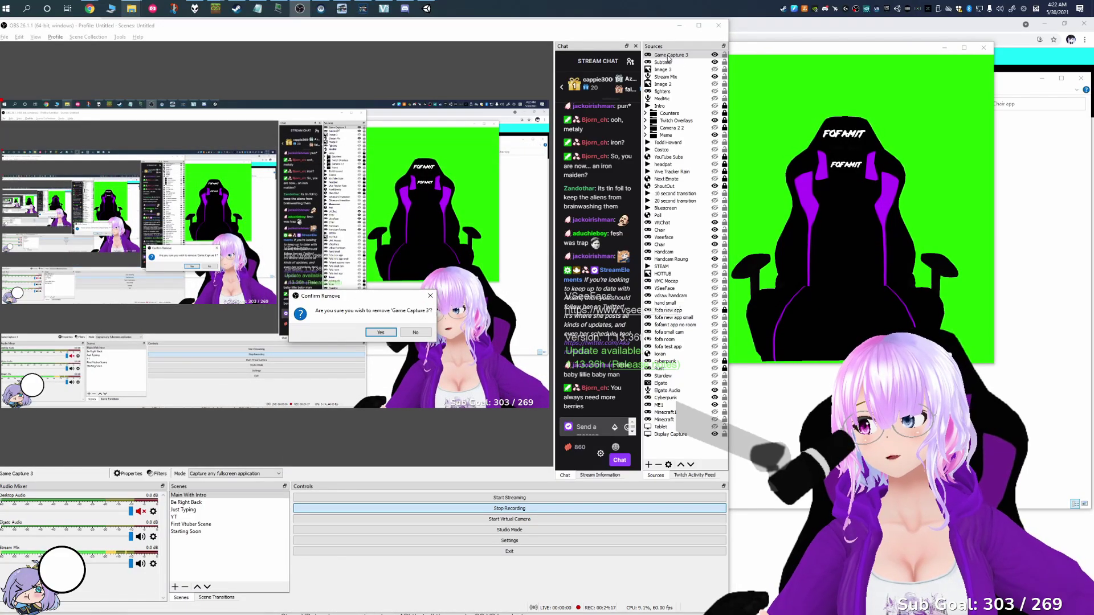
left_click(380, 331)
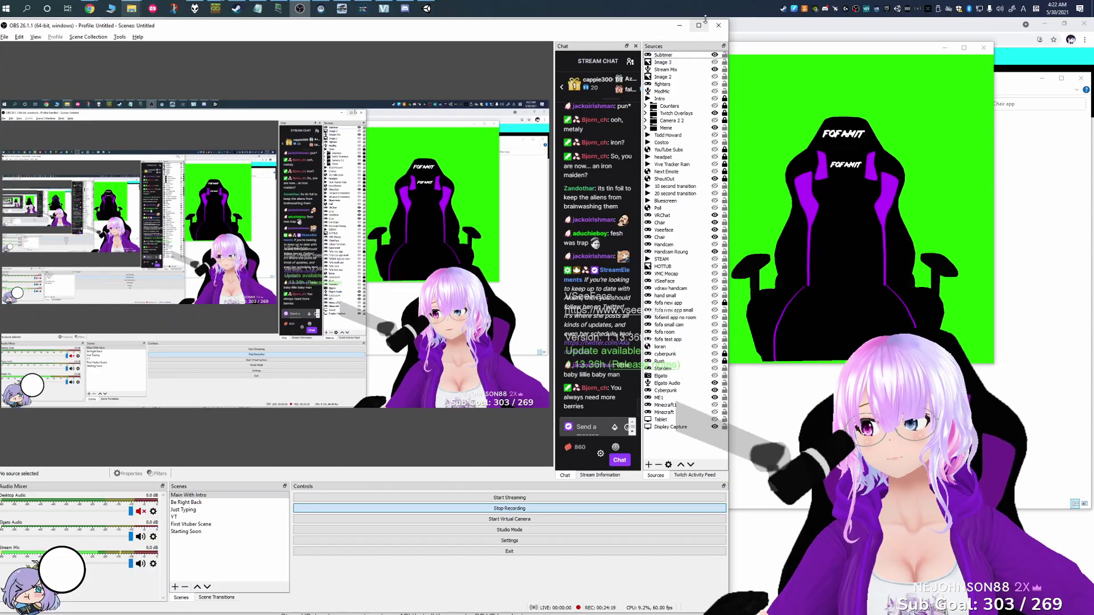
Examine the Vseeface source and the Chroma Key filter settings on the Chair source listed below it
left_click(698, 230)
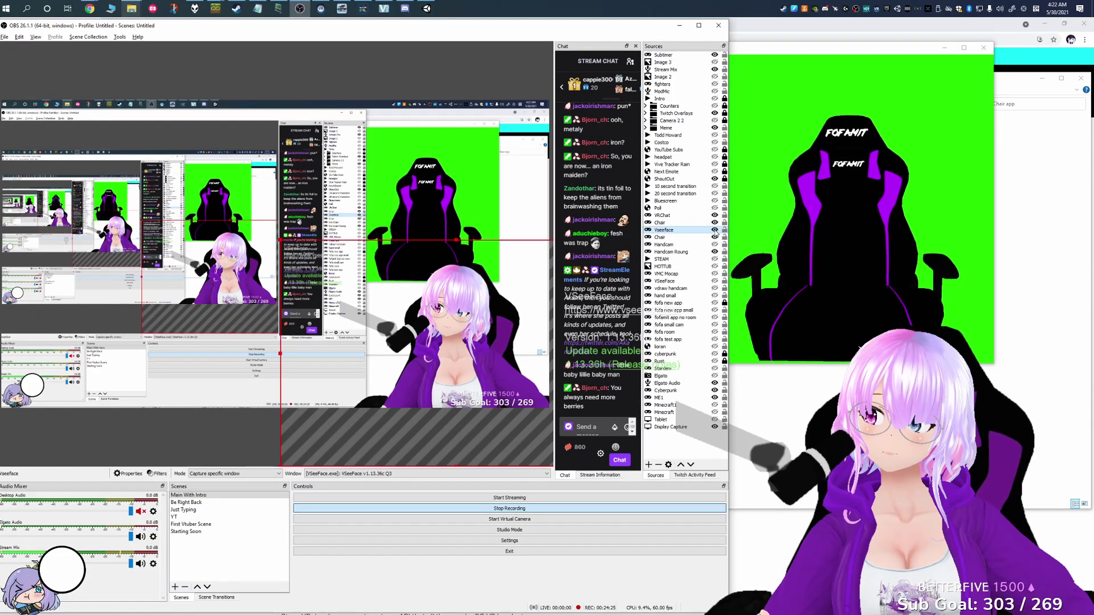
left_click(715, 230)
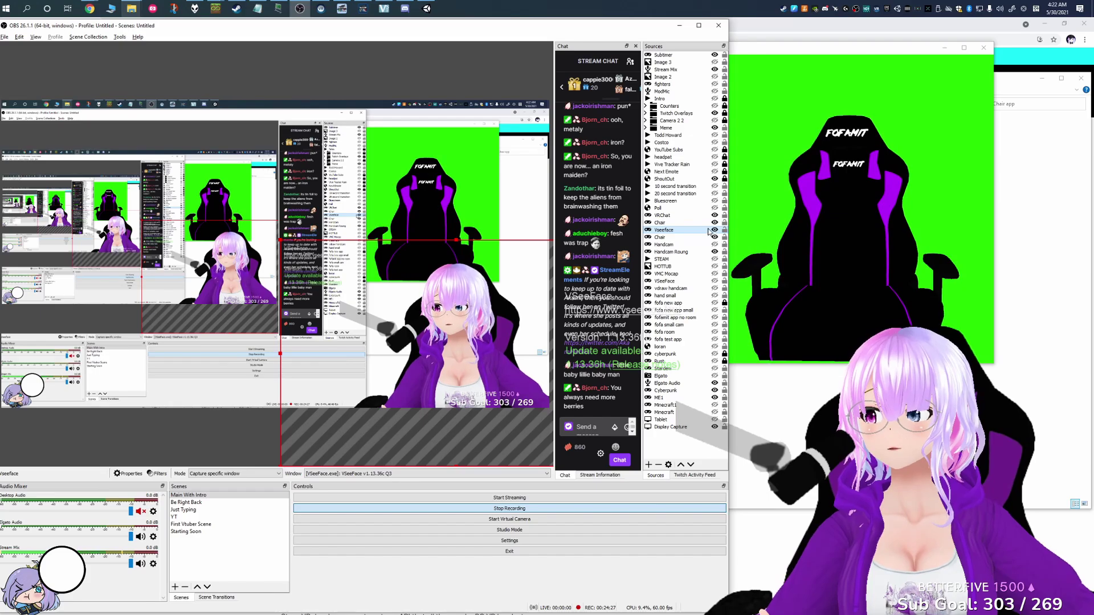
left_click(673, 237)
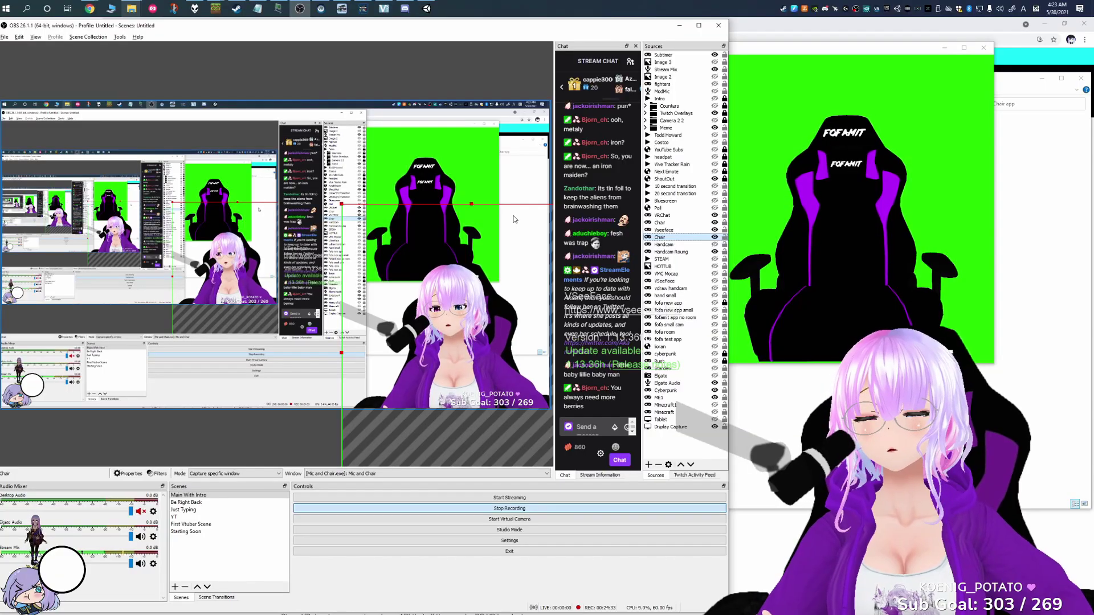
right_click(671, 241)
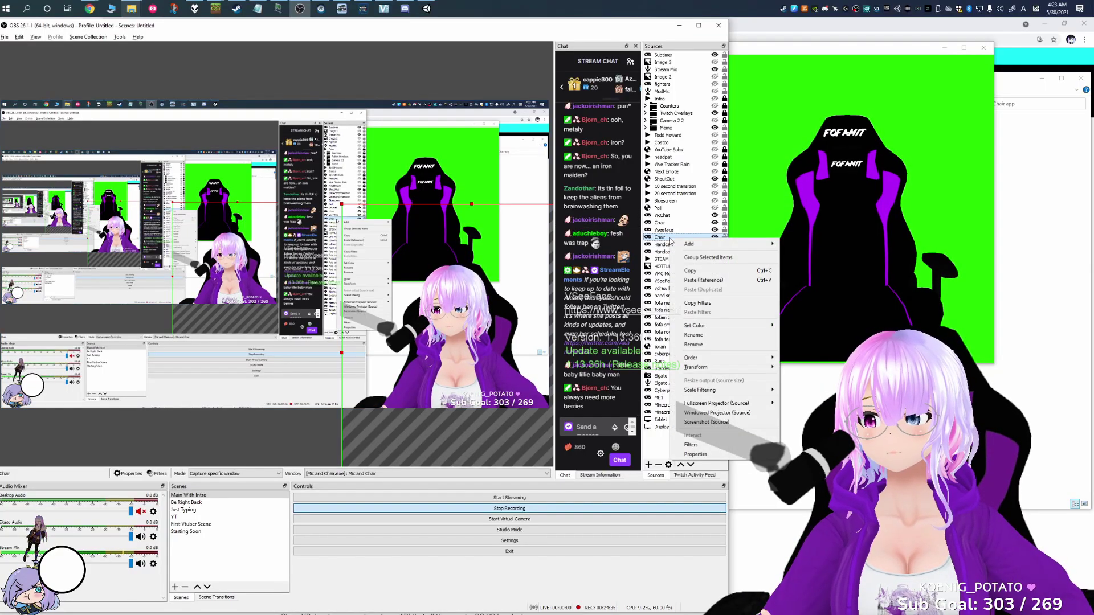
left_click(691, 445)
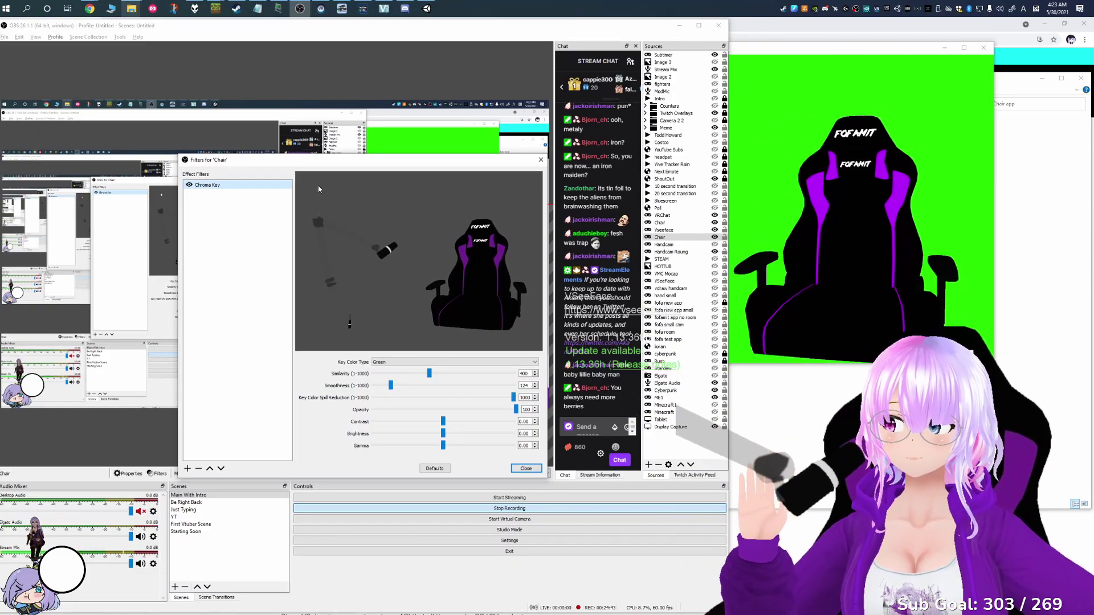
left_click(541, 160)
Review the crop values in the transform of the Chair source below Vseeface and move the source to about position 1628, 502
right_click(671, 237)
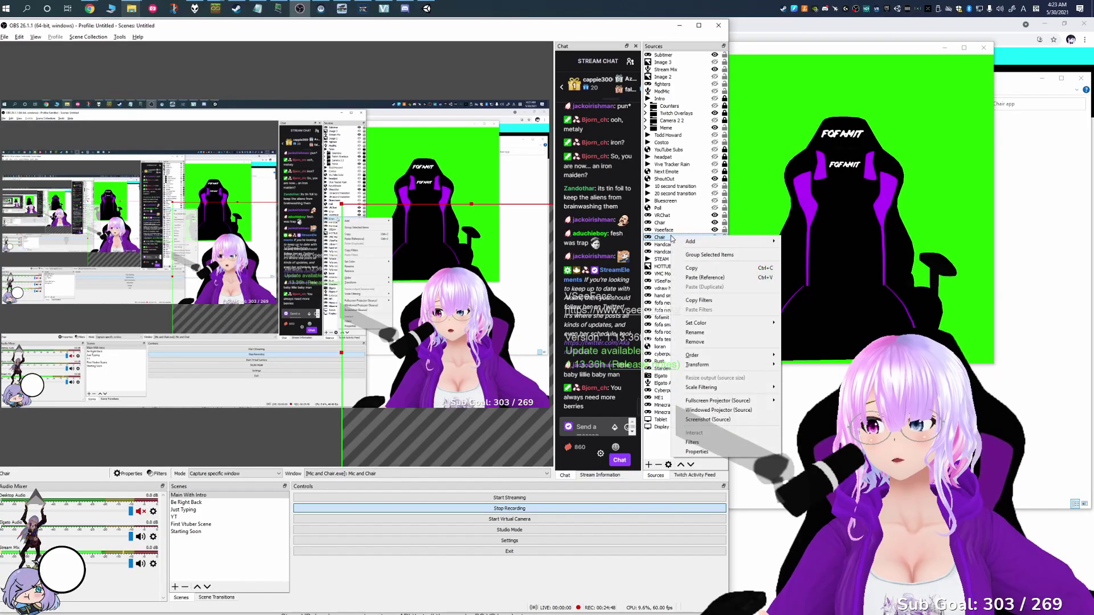
mouse_move(711, 359)
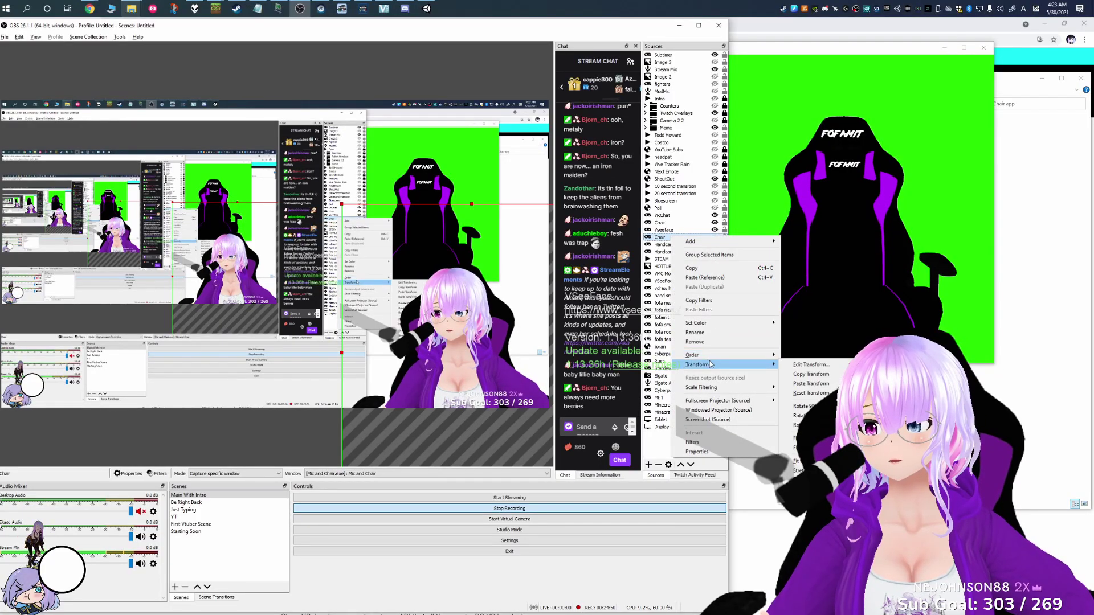
left_click(810, 366)
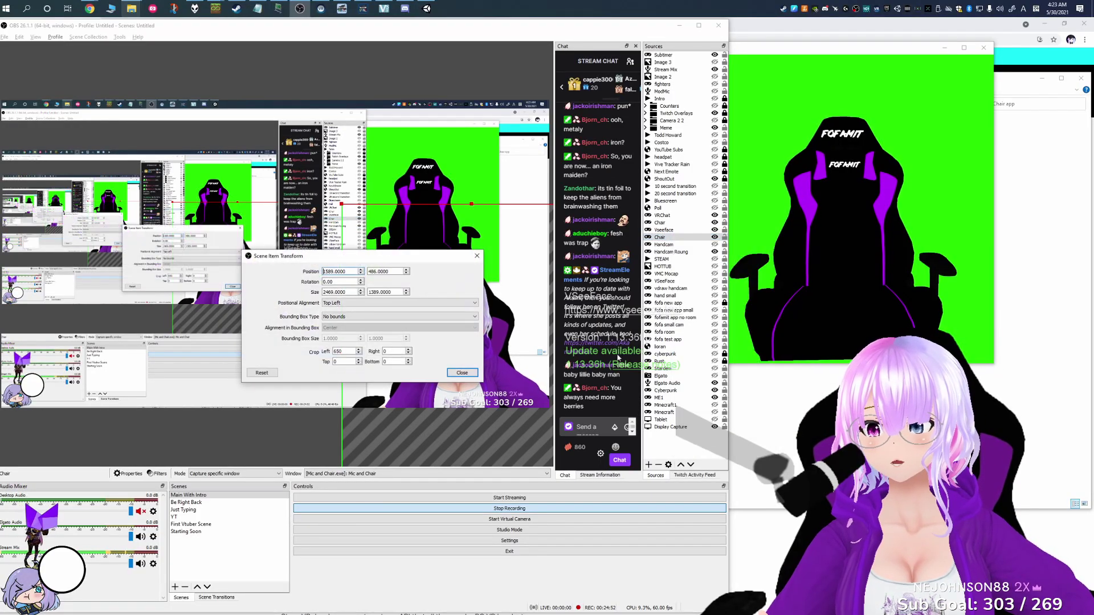
left_click_drag(367, 249, 218, 330)
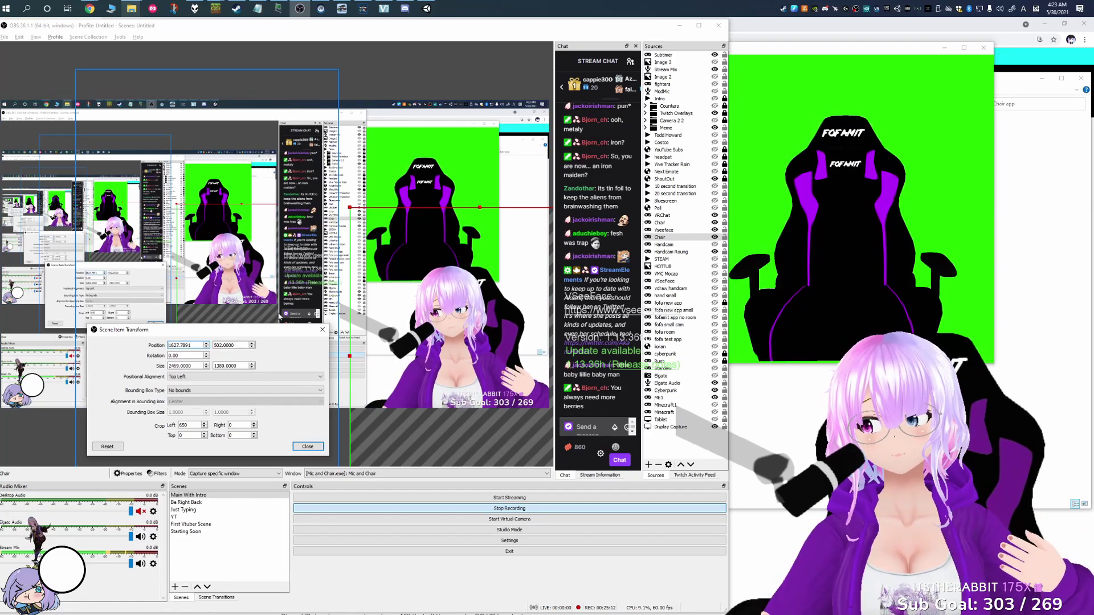
left_click_drag(268, 333, 257, 178)
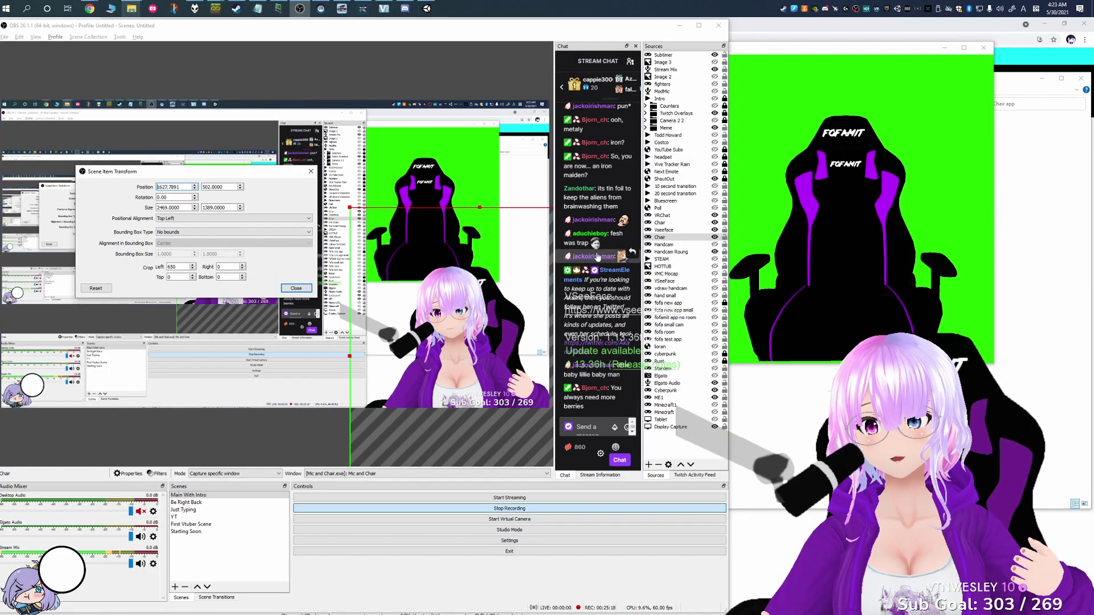
left_click(767, 55)
Show the copy and paste options for the Chair source below Vseeface
right_click(661, 237)
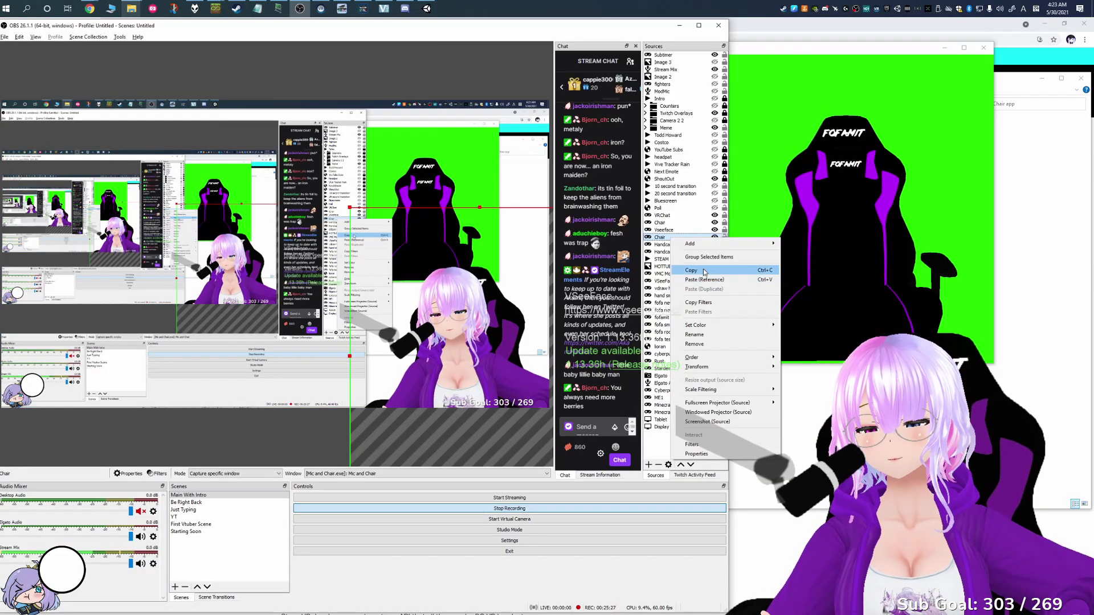
left_click(659, 208)
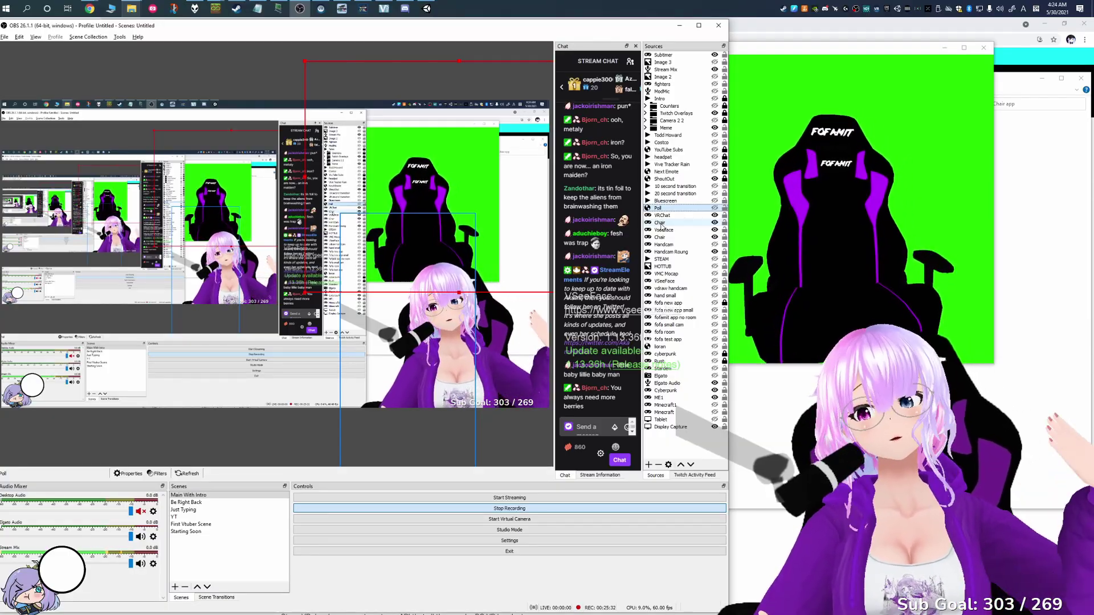
In the transform of the Chair source above Vseeface, set the left crop to 0, restore it to 300 and close the settings
left_click(660, 224)
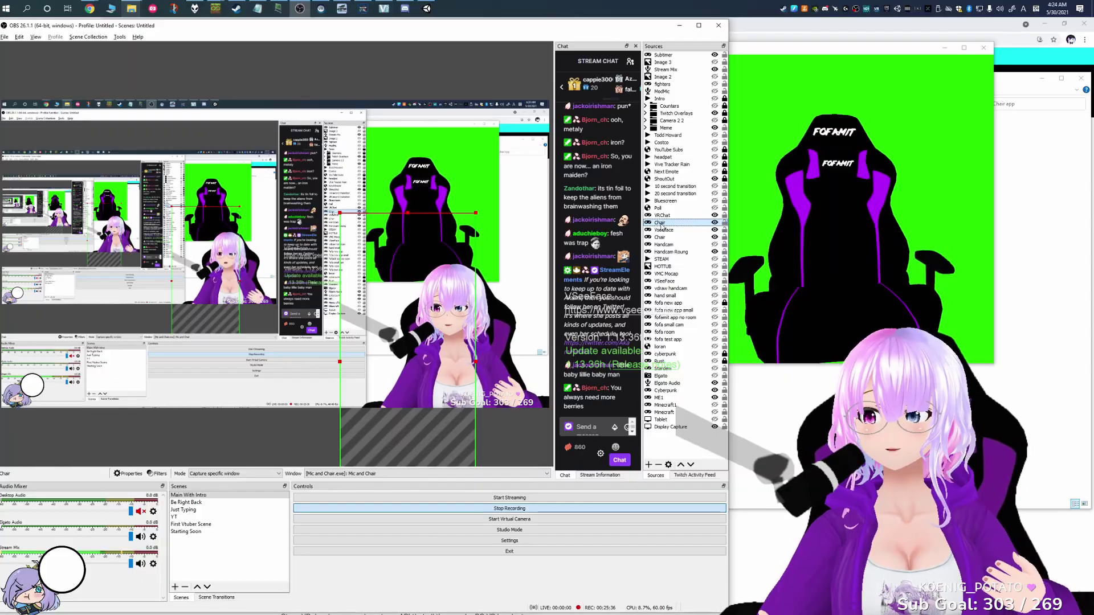
right_click(661, 224)
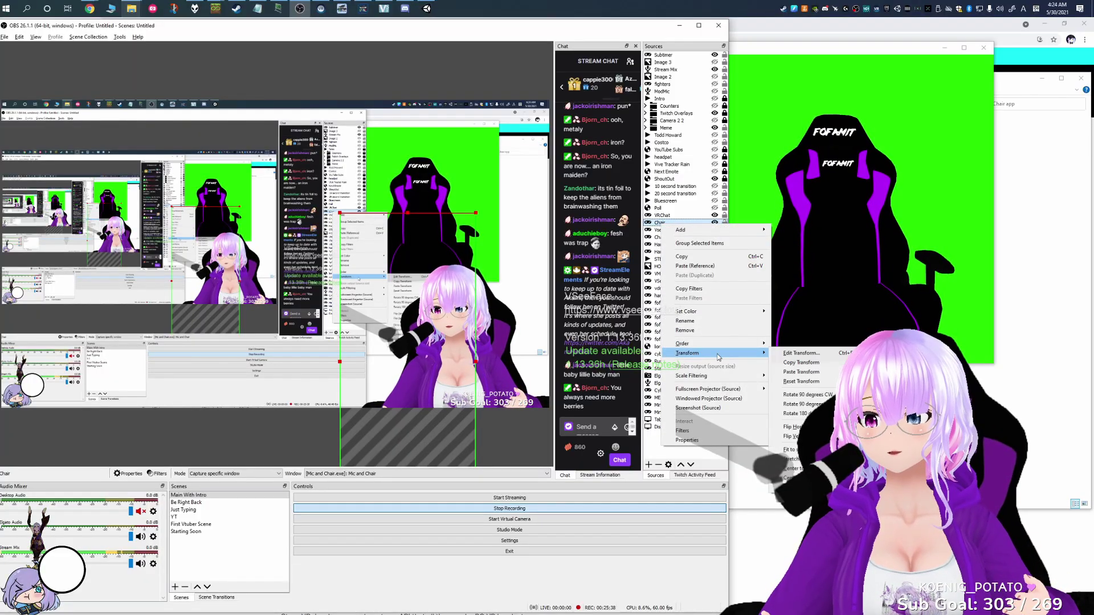
left_click(800, 353)
left_click_drag(425, 257, 710, 86)
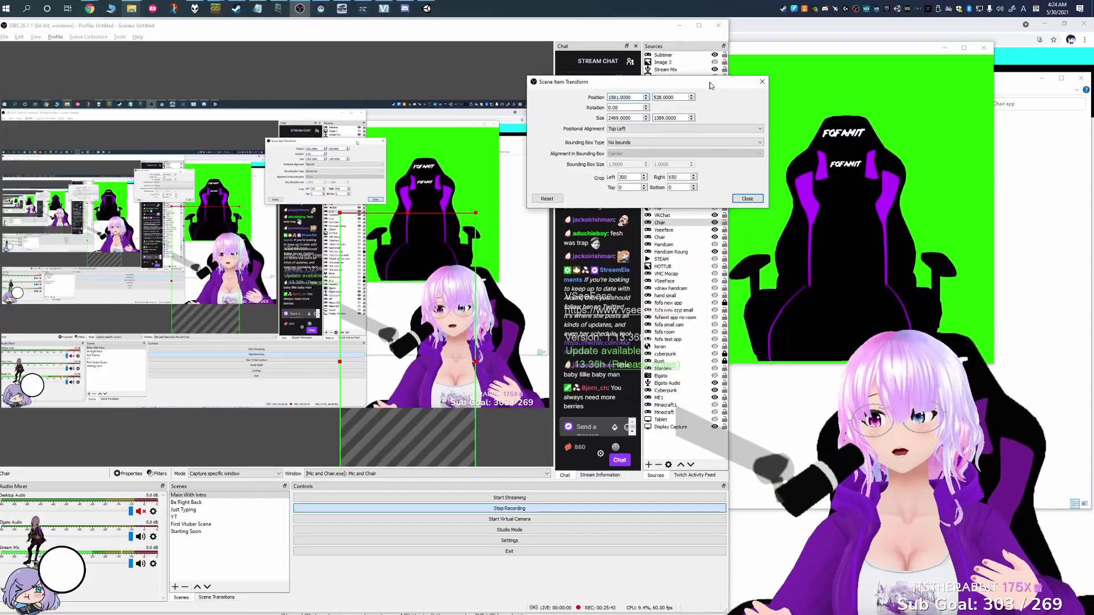
left_click(633, 179)
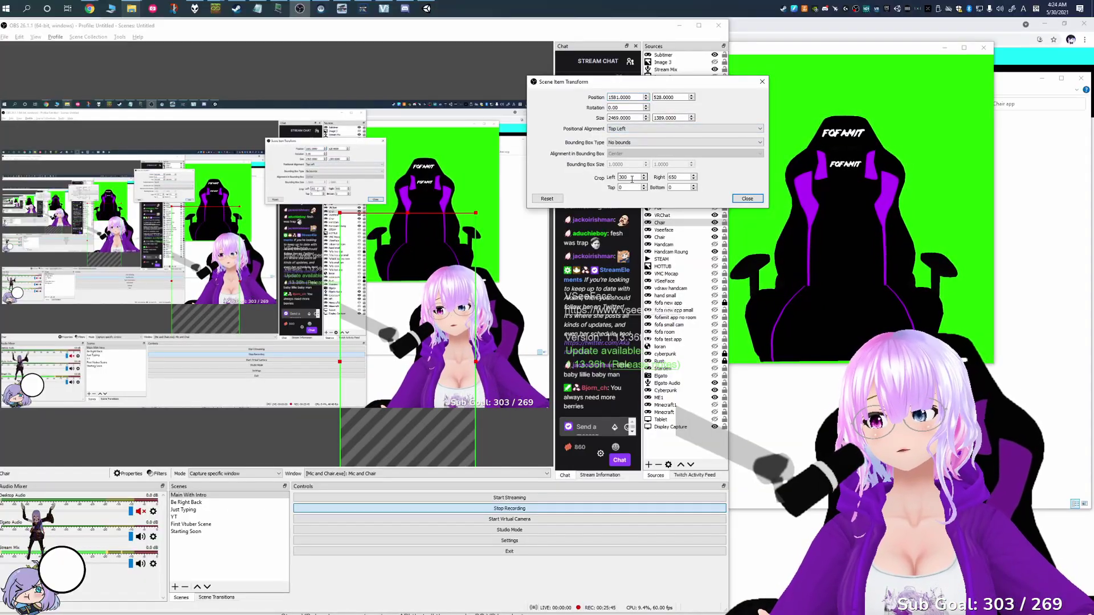
left_click_drag(632, 178, 608, 179)
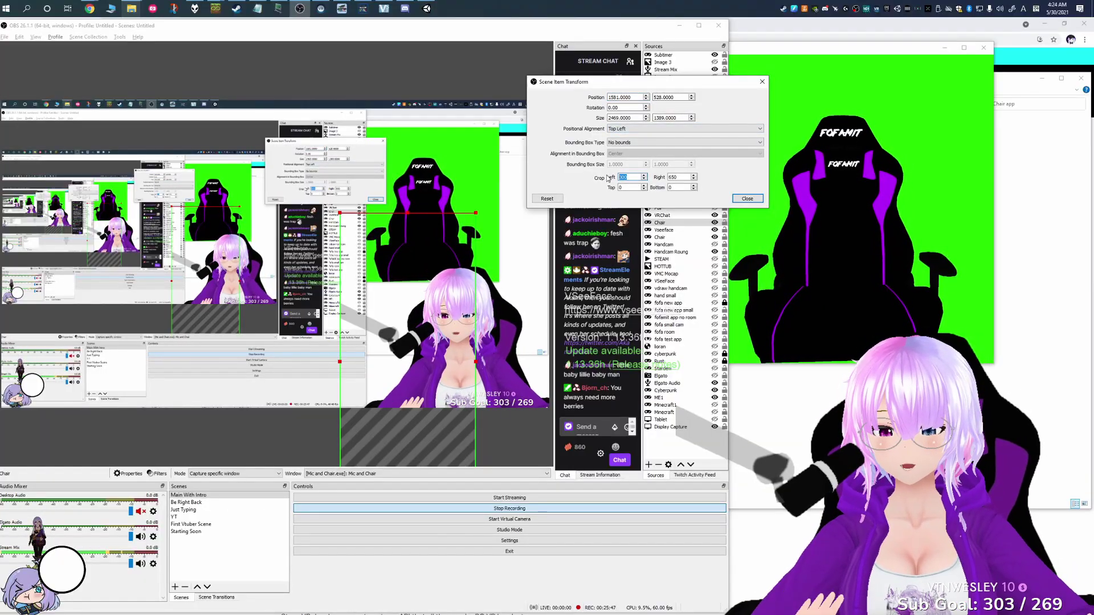
type("0")
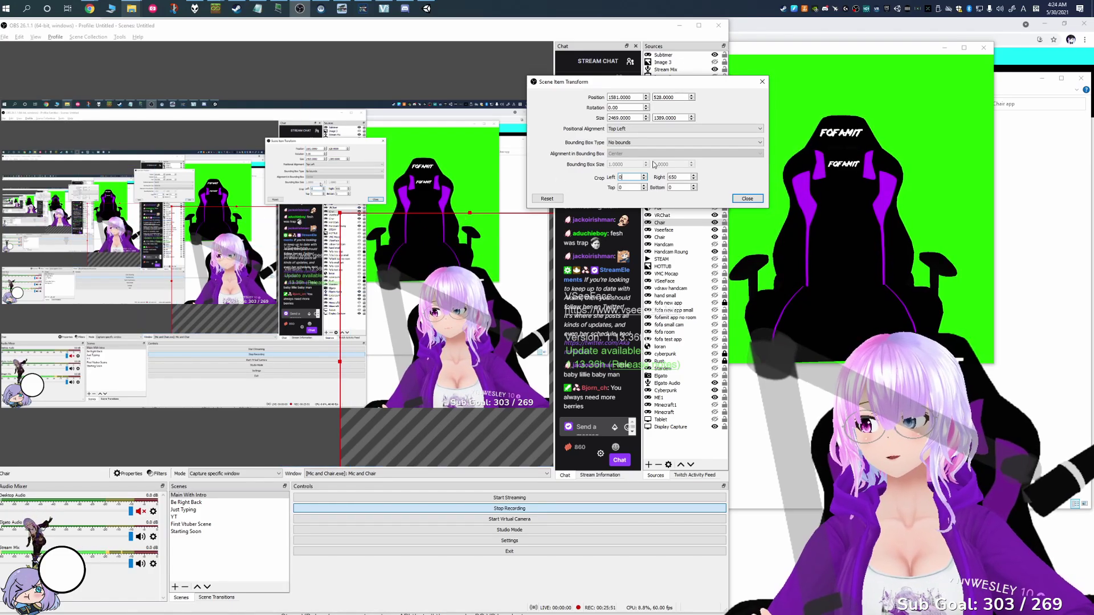
type("300")
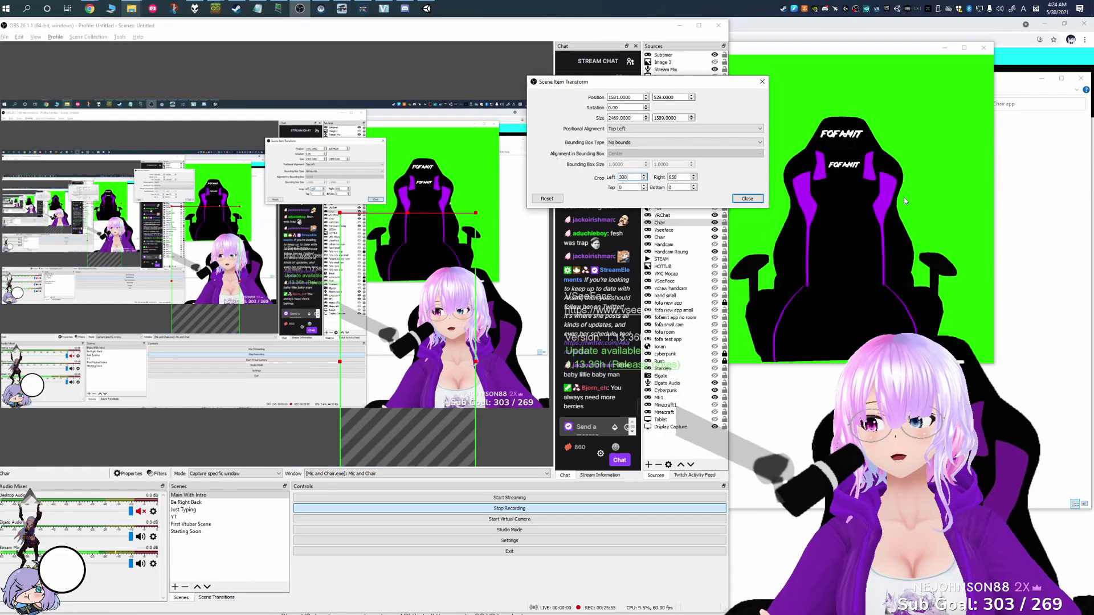
left_click(746, 198)
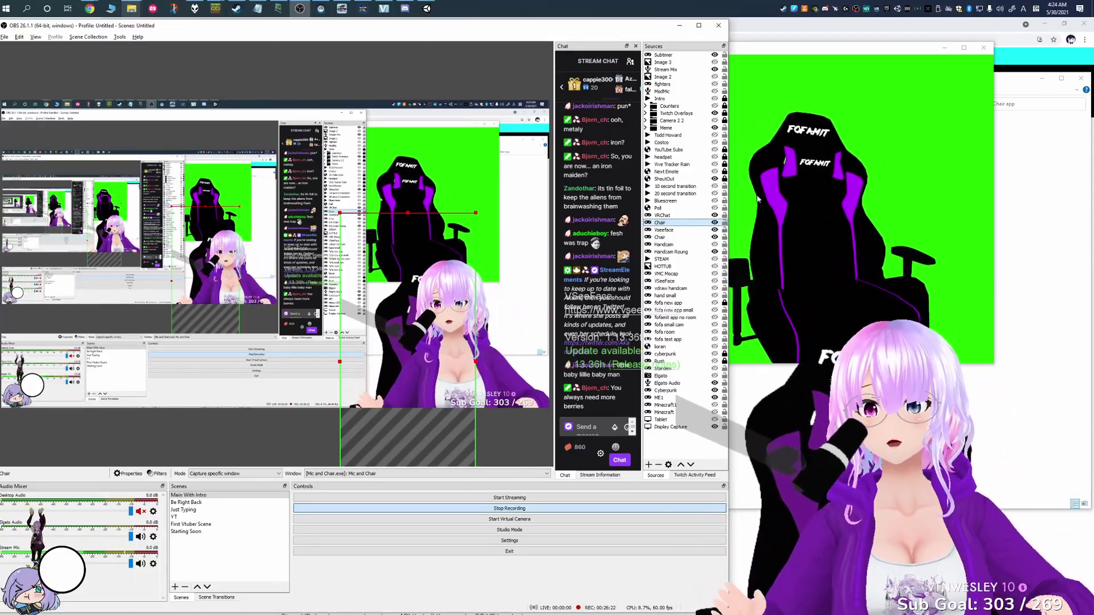
Bring the Mic and Chair window to the front to show the full green-screen view of microphone and chair
left_click(902, 50)
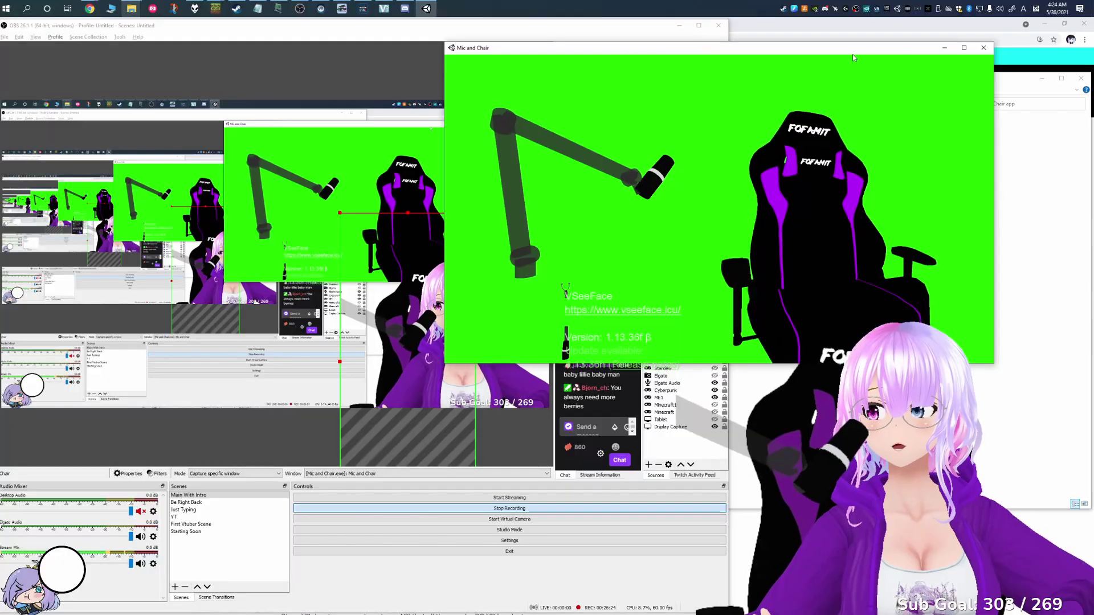
left_click_drag(853, 57, 880, 72)
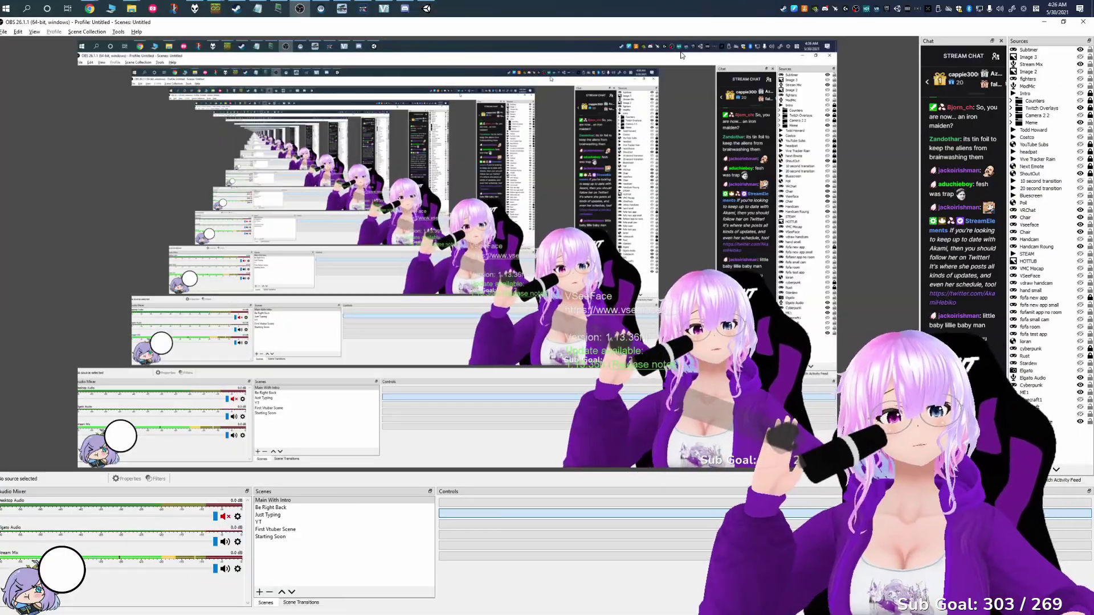